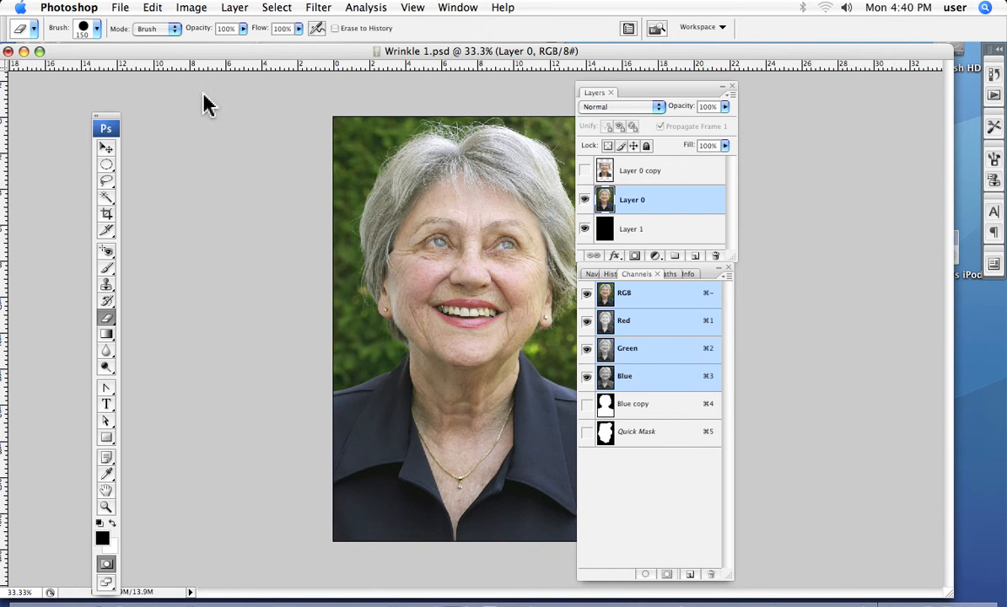
Move the toolbox, Layers panel and Channels panel beside the portrait so they no longer cover it.
drag(108, 124, 283, 101)
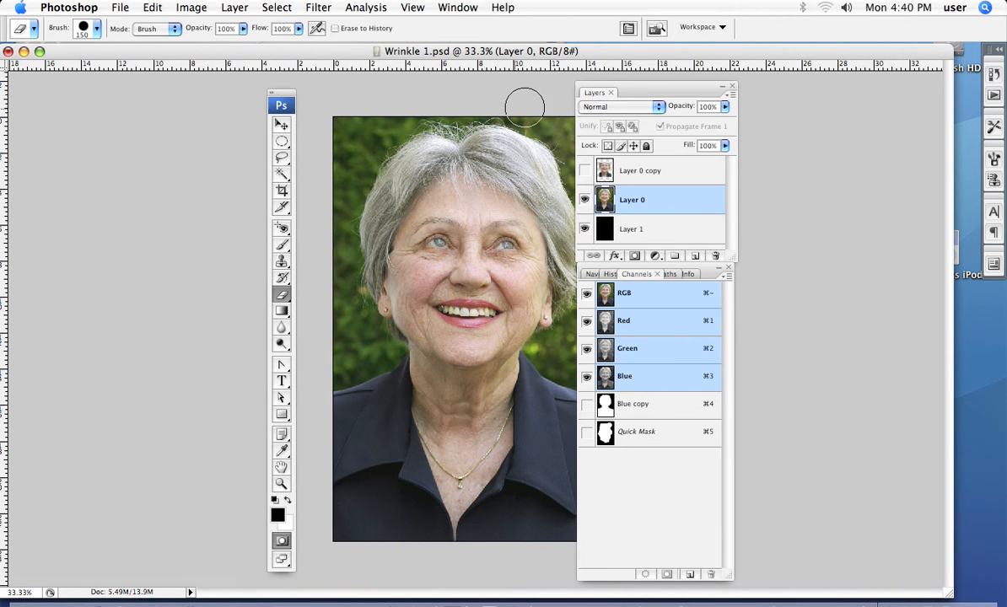
drag(640, 94, 691, 98)
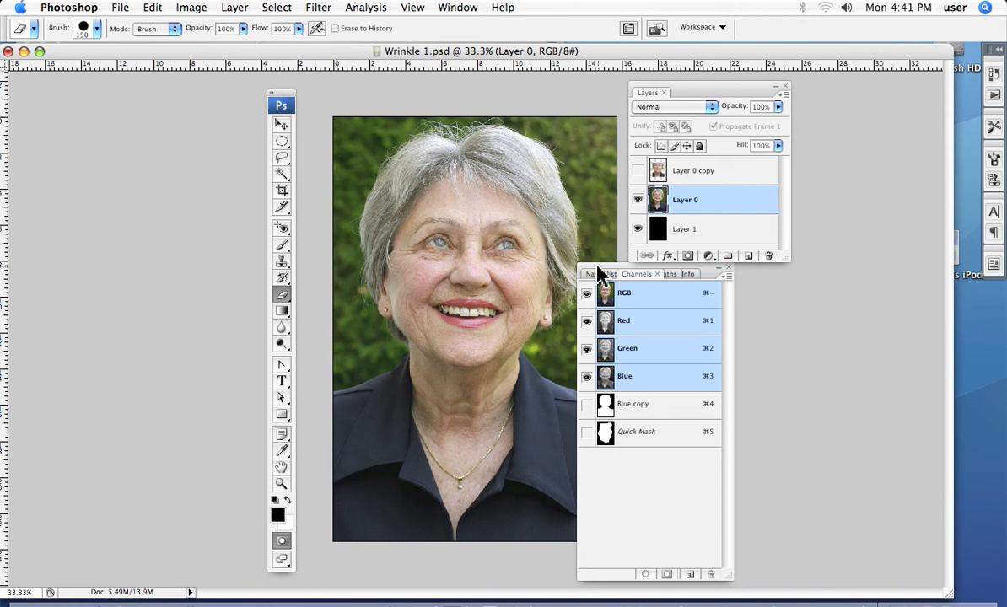
drag(598, 274, 645, 277)
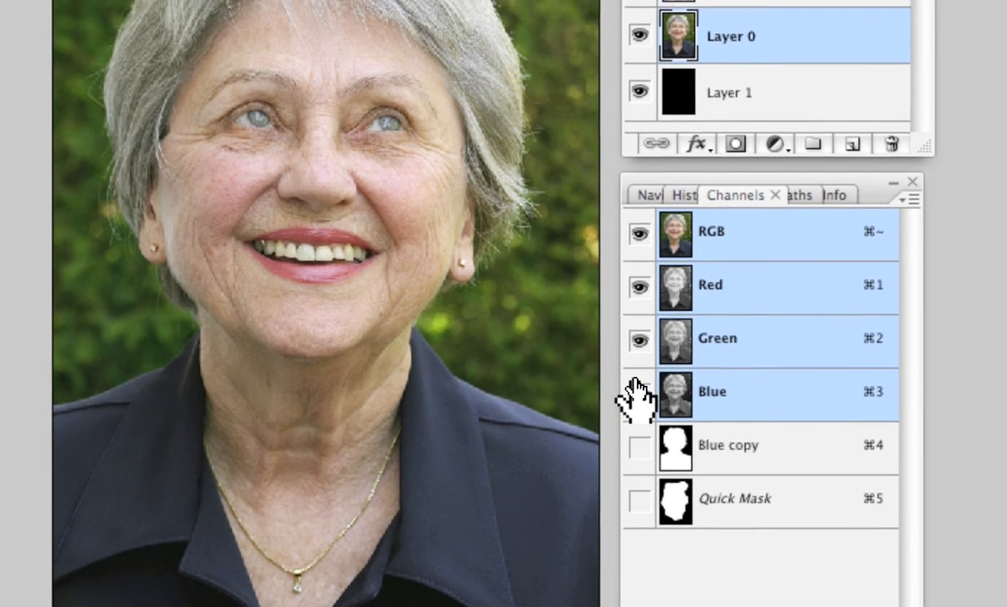
View Red alone, Red with Green, and Green with Blue, and turn all three colour channels back on.
click(588, 382)
click(588, 328)
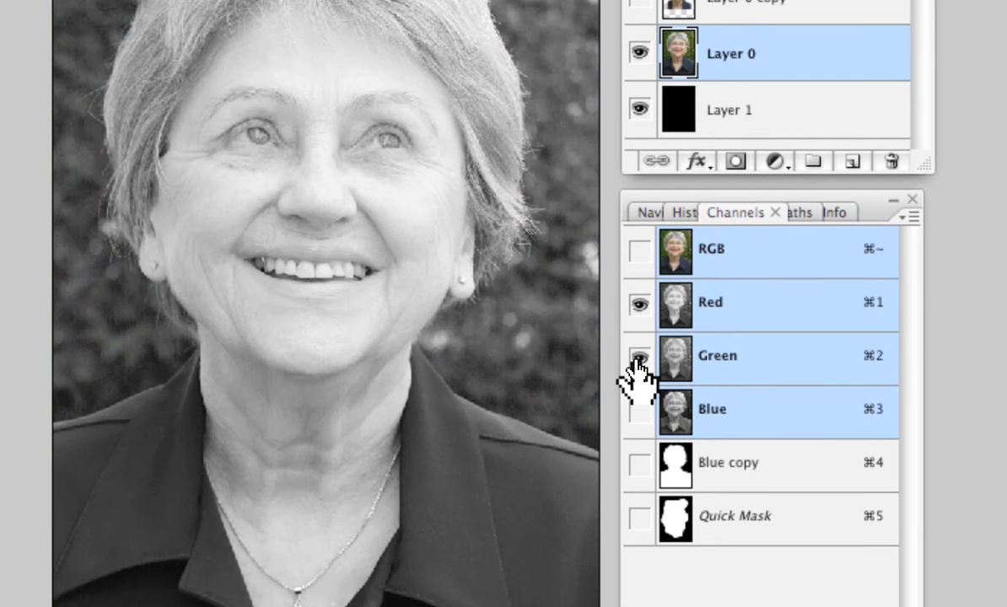
click(638, 385)
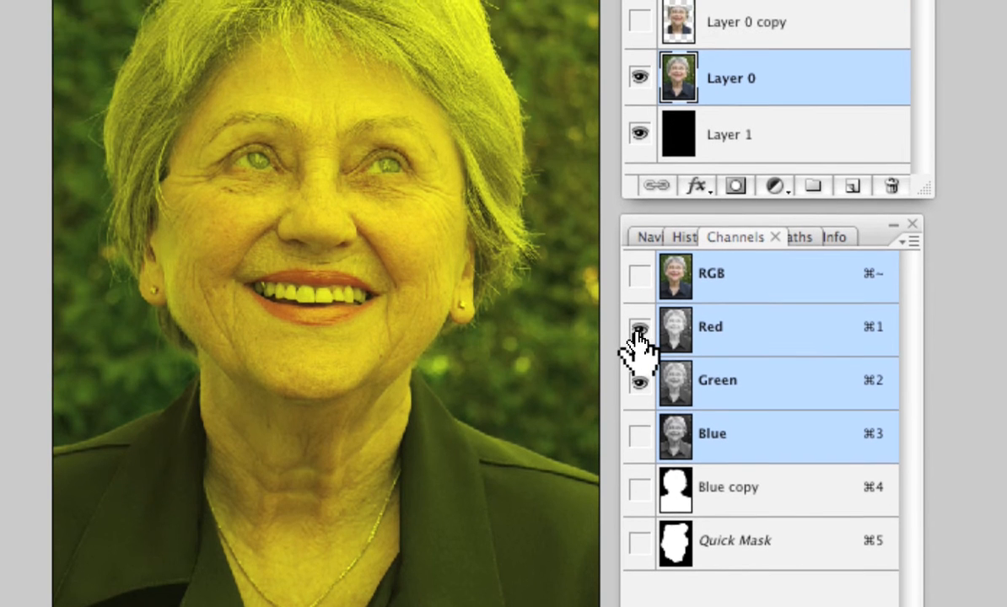
click(639, 333)
click(638, 437)
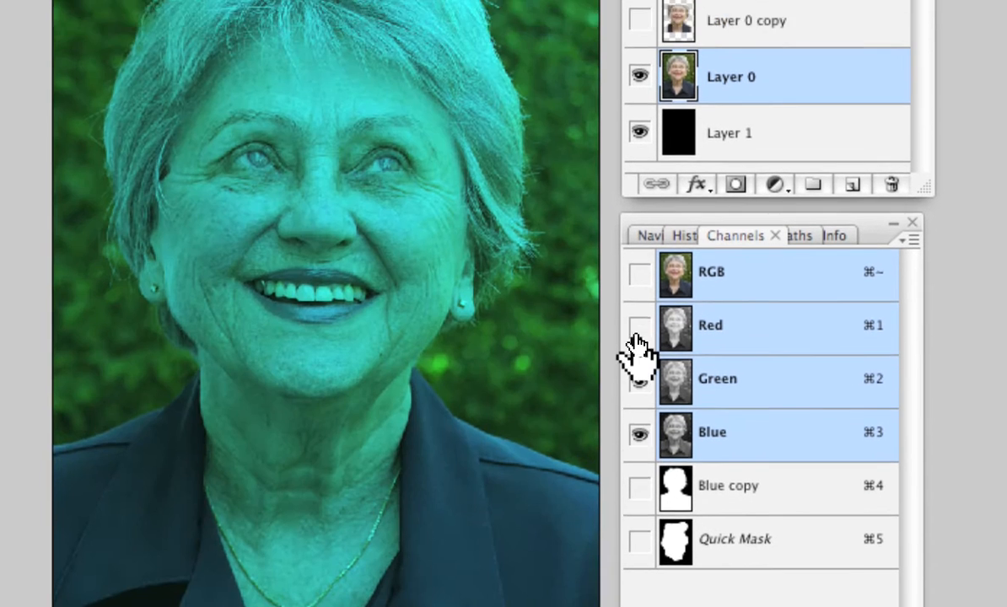
click(639, 328)
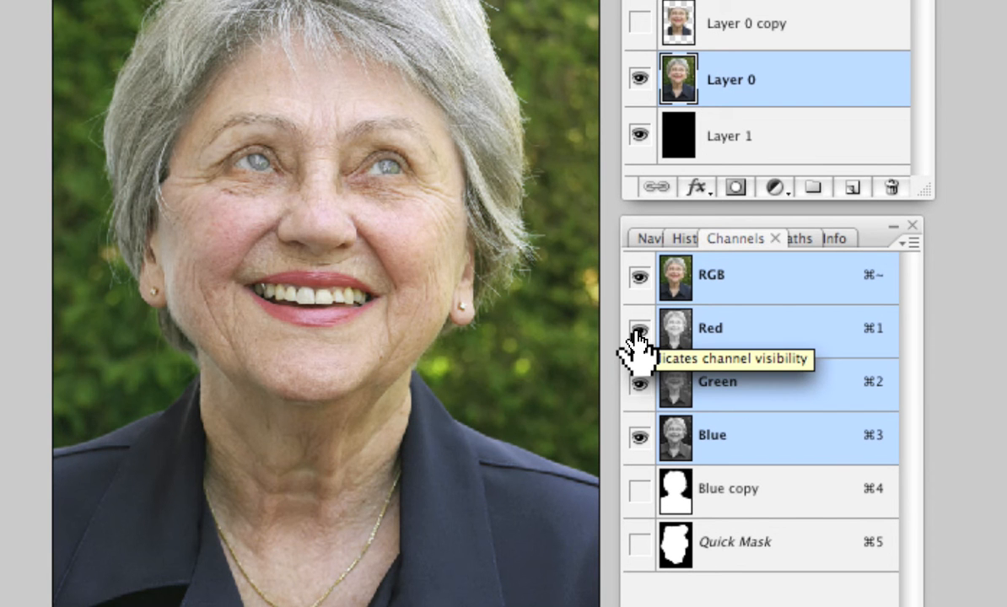
Compare the Blue, Red and Green channels one at a time in grayscale, finishing with only Blue visible.
click(638, 331)
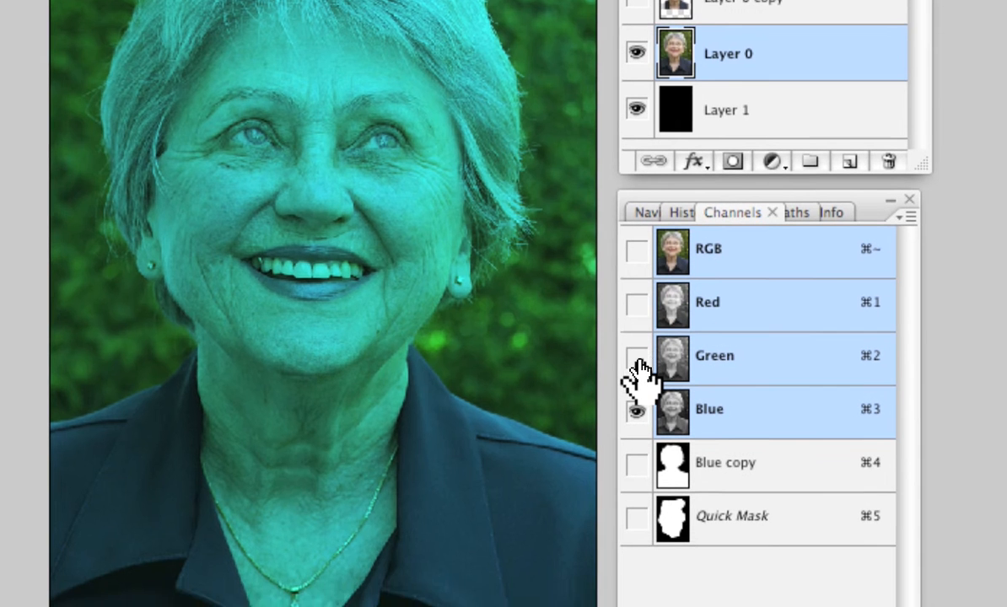
click(639, 382)
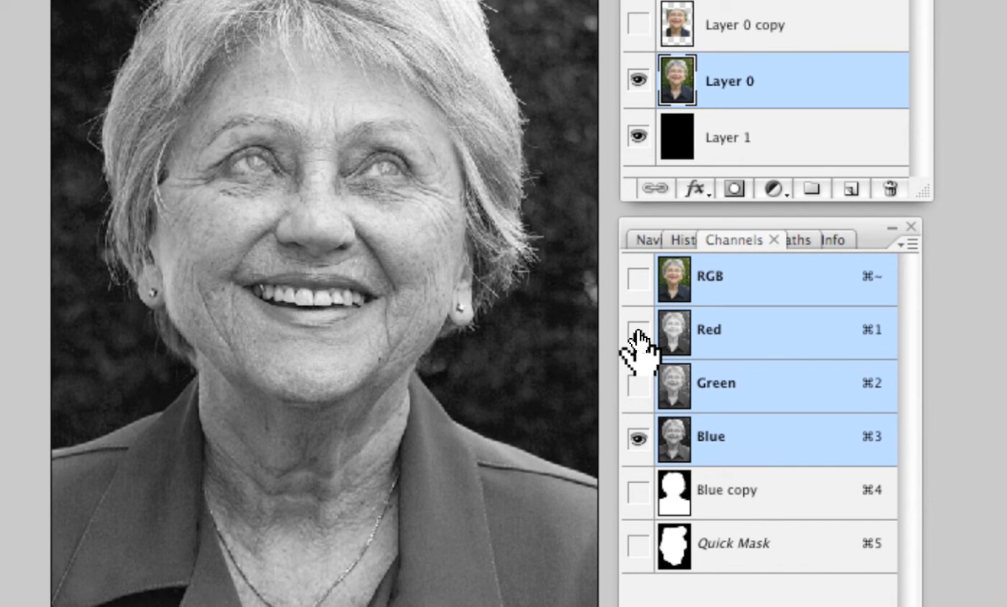
click(639, 331)
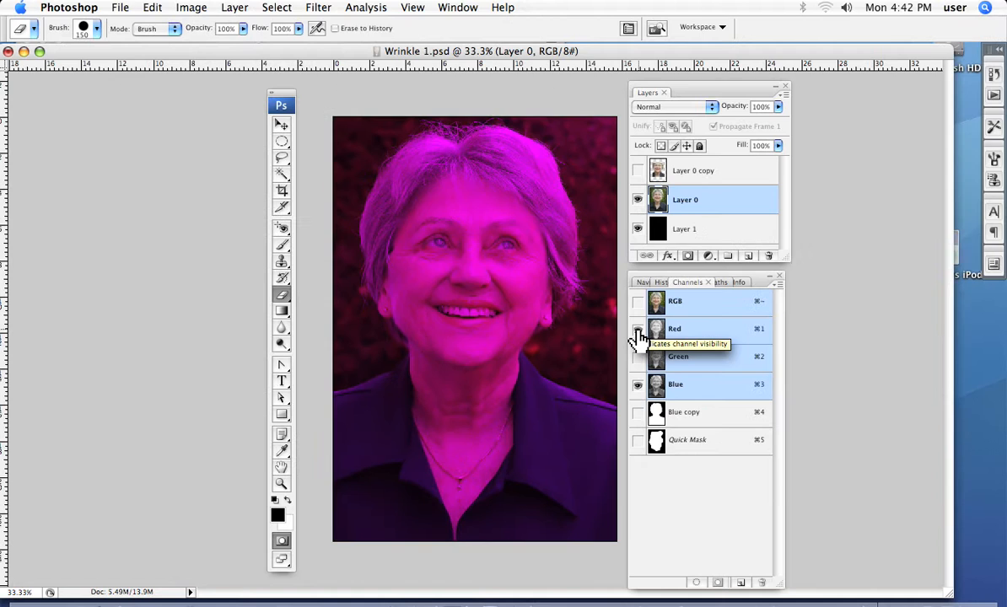
click(638, 386)
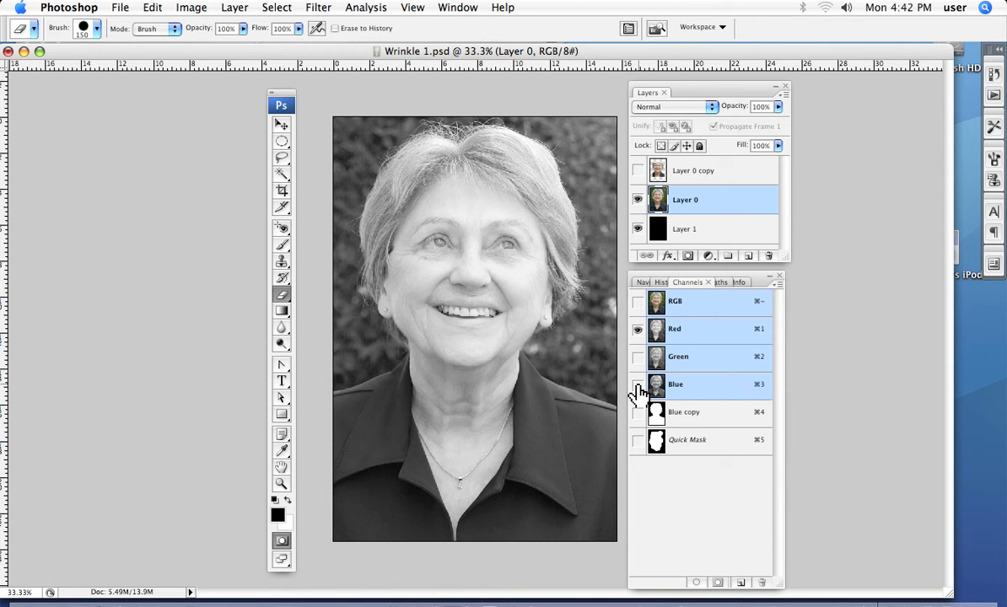
click(638, 359)
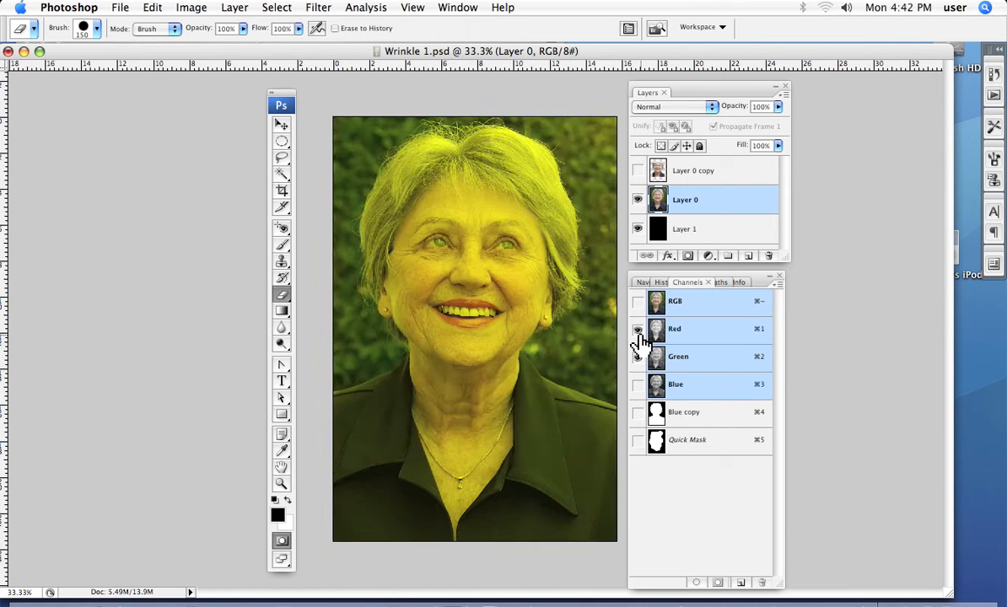
click(638, 330)
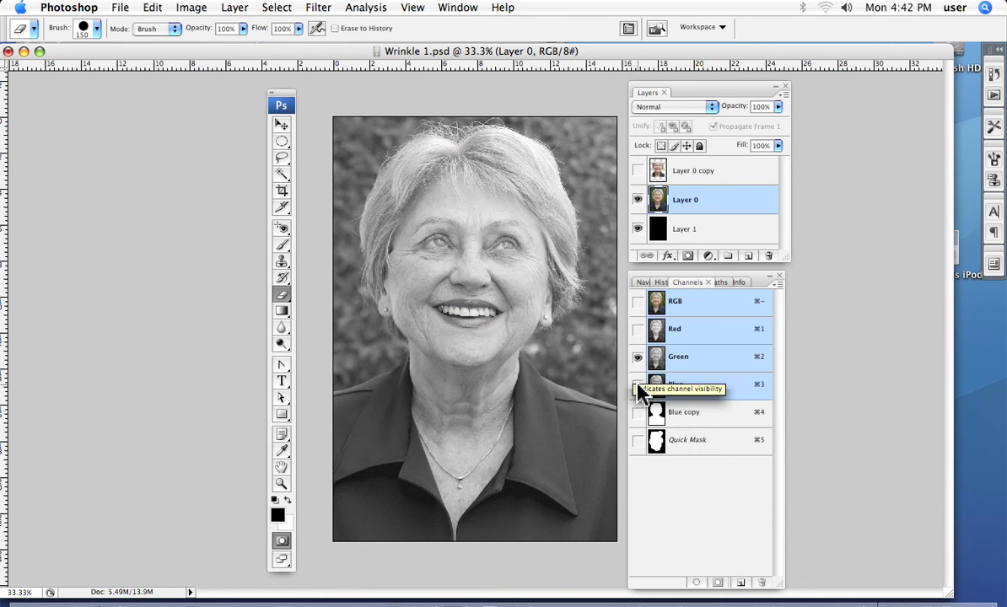
click(638, 386)
click(637, 358)
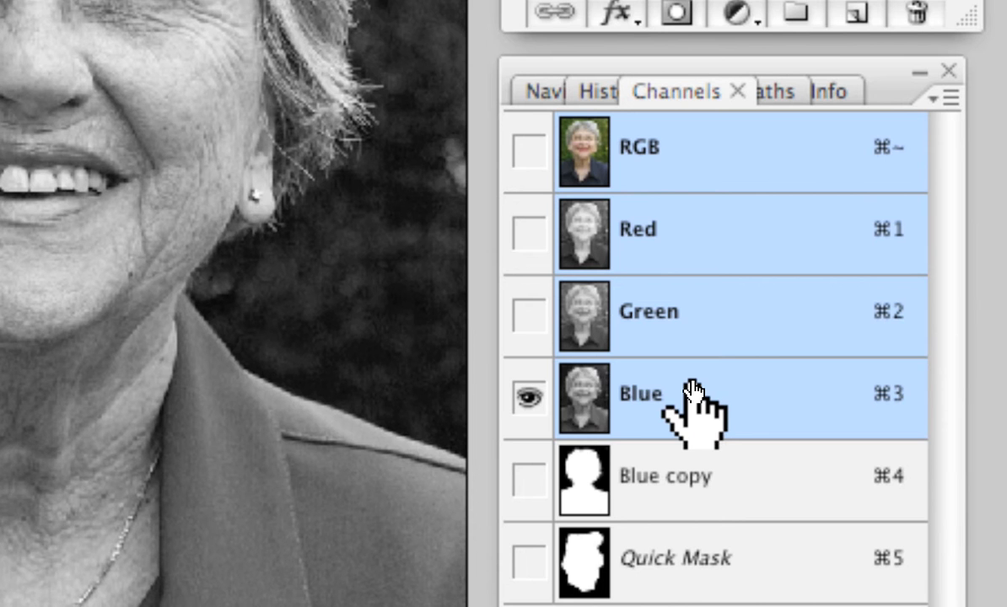
Duplicate the Blue channel and shorten the Channels panel to fit its list.
drag(692, 386, 811, 606)
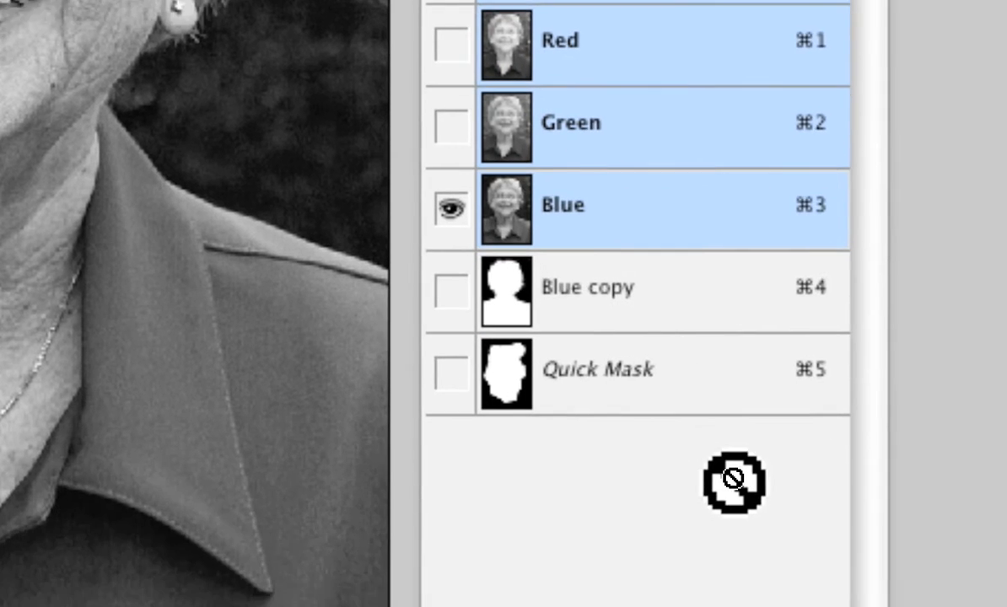
drag(734, 482, 740, 593)
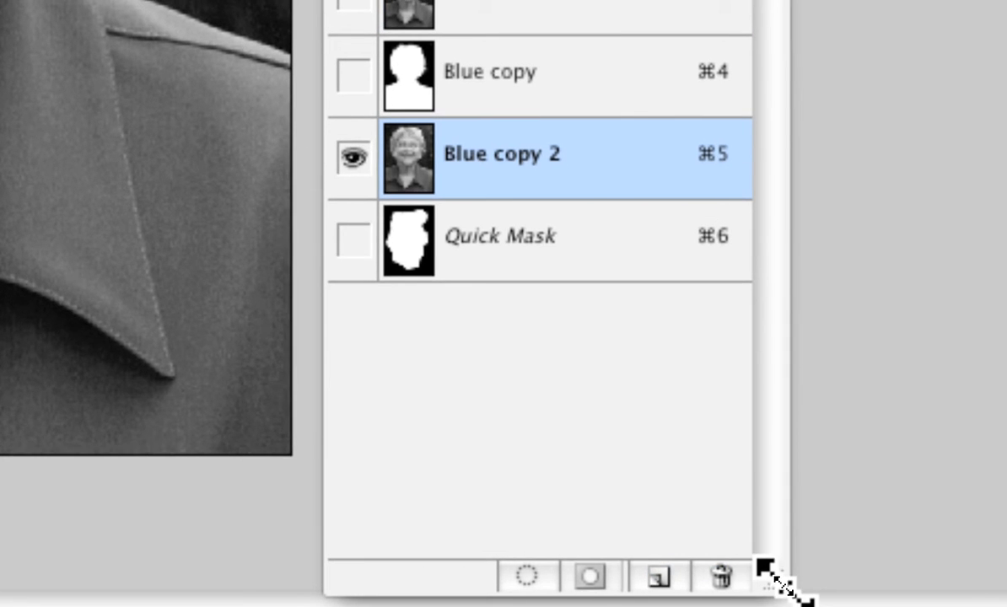
drag(857, 583, 867, 472)
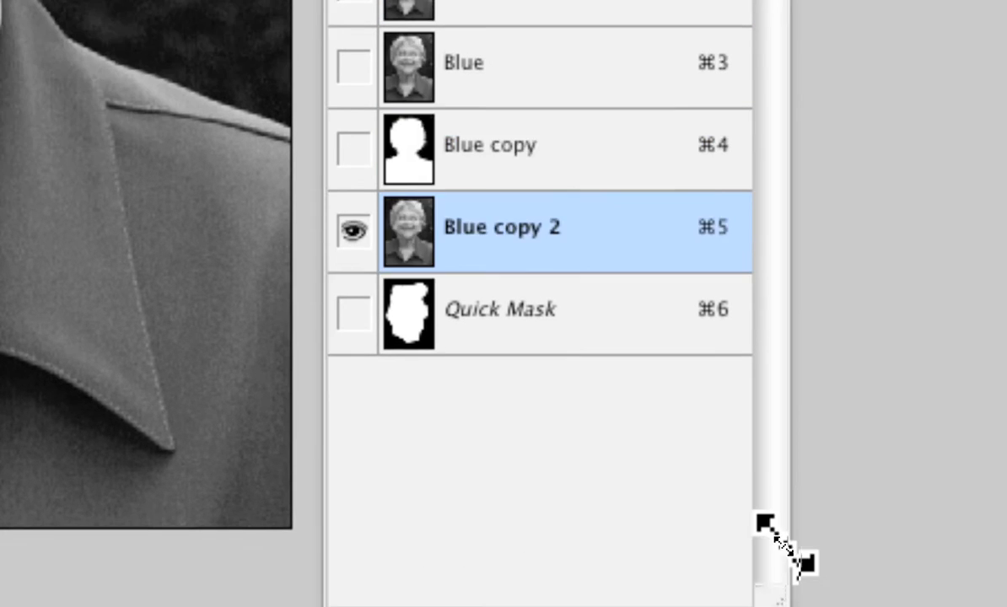
drag(787, 547, 771, 507)
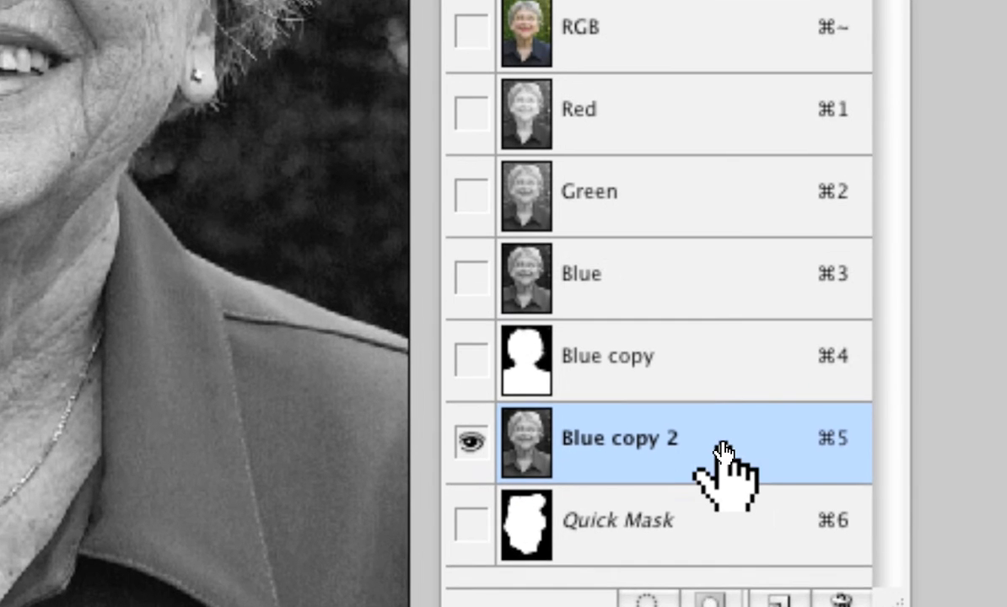
Move the Blue copy 2 channel directly beneath the Blue channel in the channel order.
drag(623, 321, 623, 221)
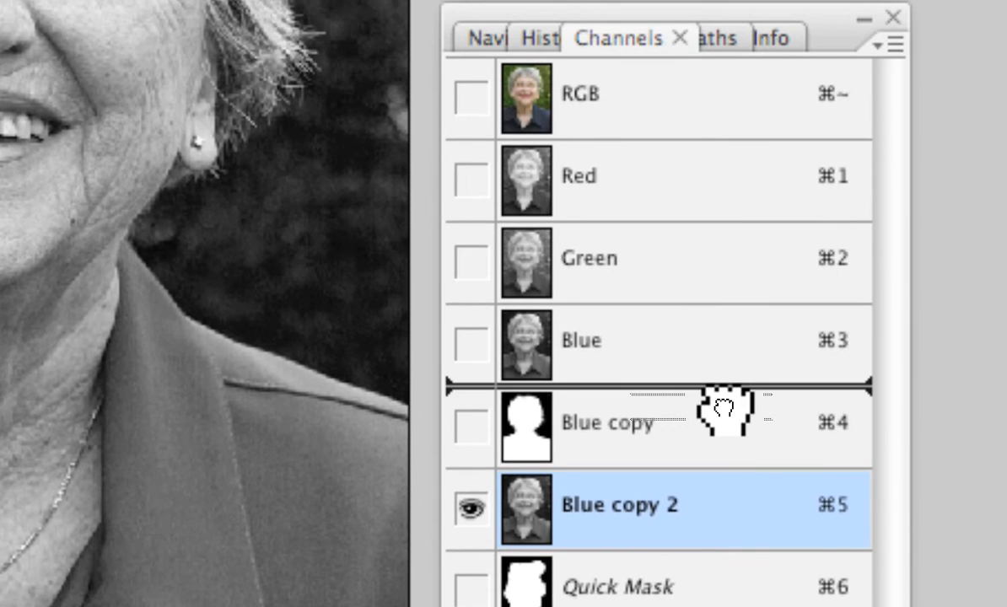
drag(724, 409, 722, 418)
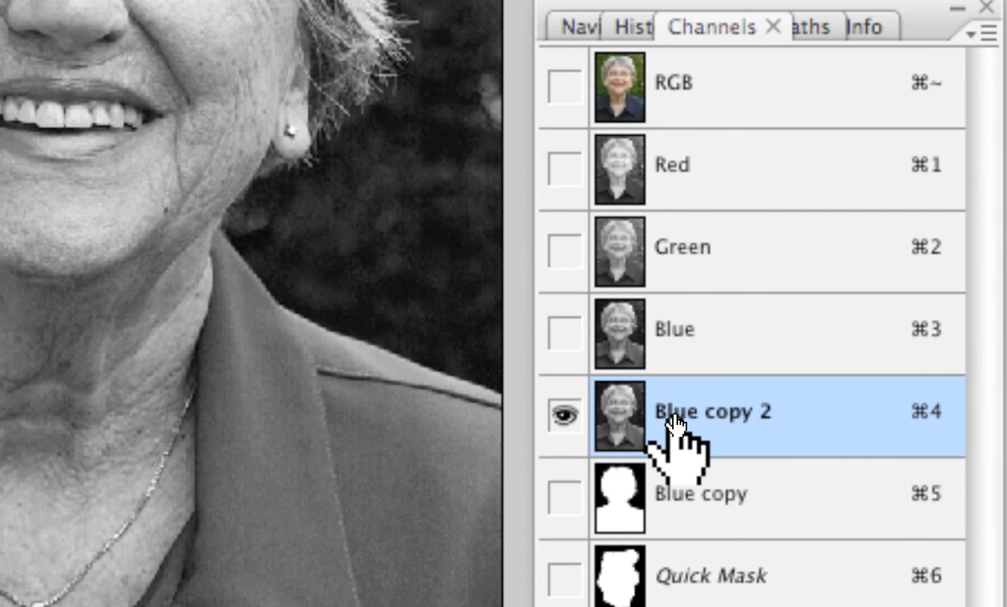
drag(675, 426, 675, 400)
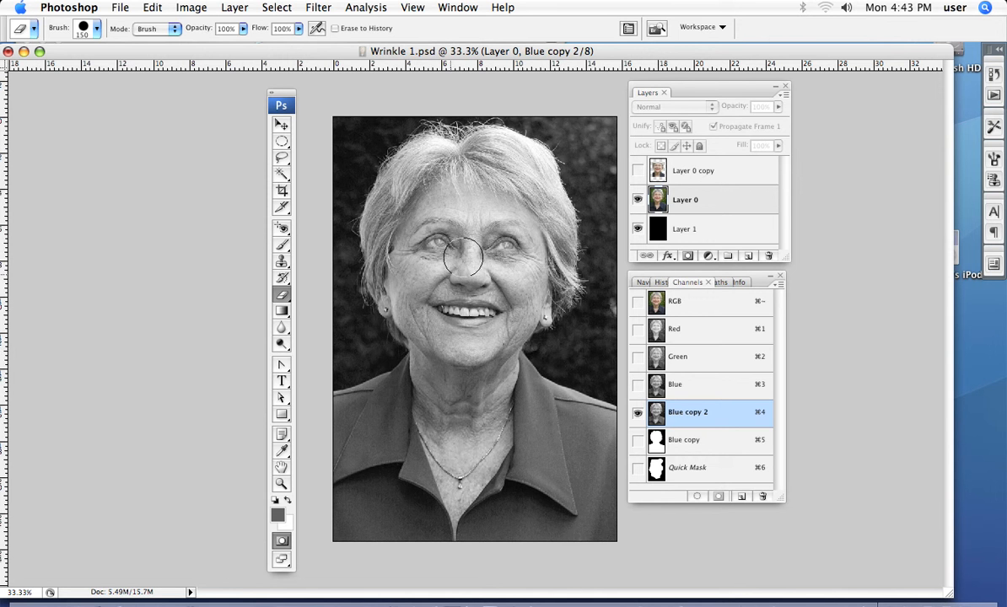
View the finished silhouette mask in the Blue copy channel and return to showing only Blue copy 2.
click(638, 440)
click(637, 412)
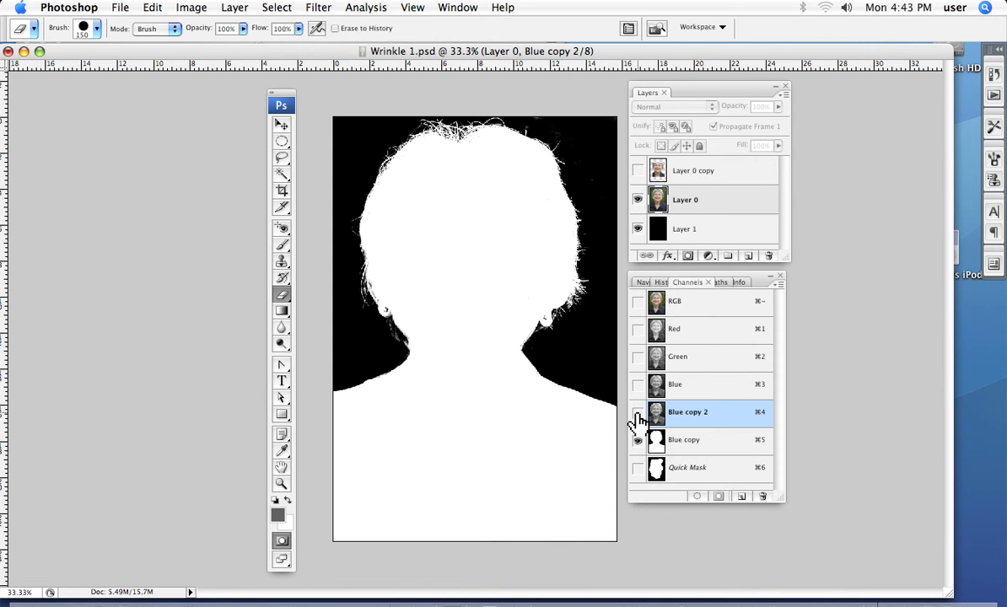
click(638, 413)
click(638, 440)
click(638, 440)
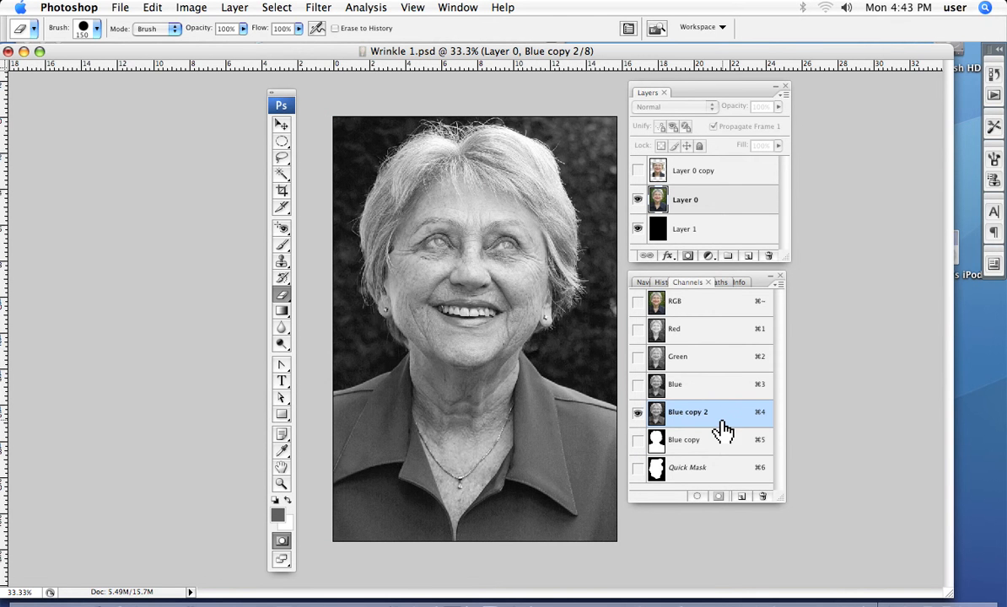
Open Levels for Blue copy 2 beside the portrait and test the white input at 202, returning it to 255.
click(194, 9)
mouse_move(202, 52)
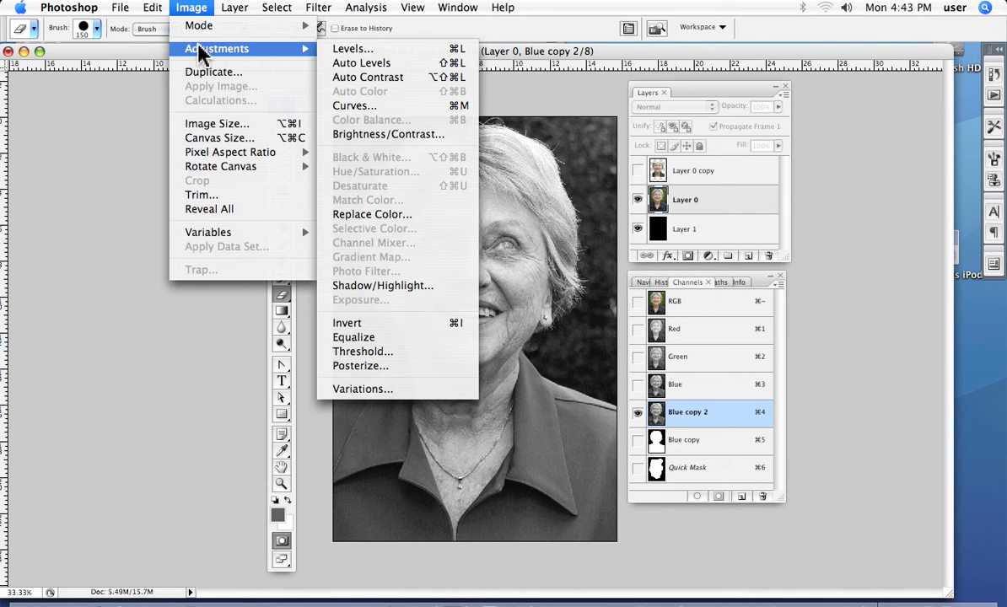
click(349, 50)
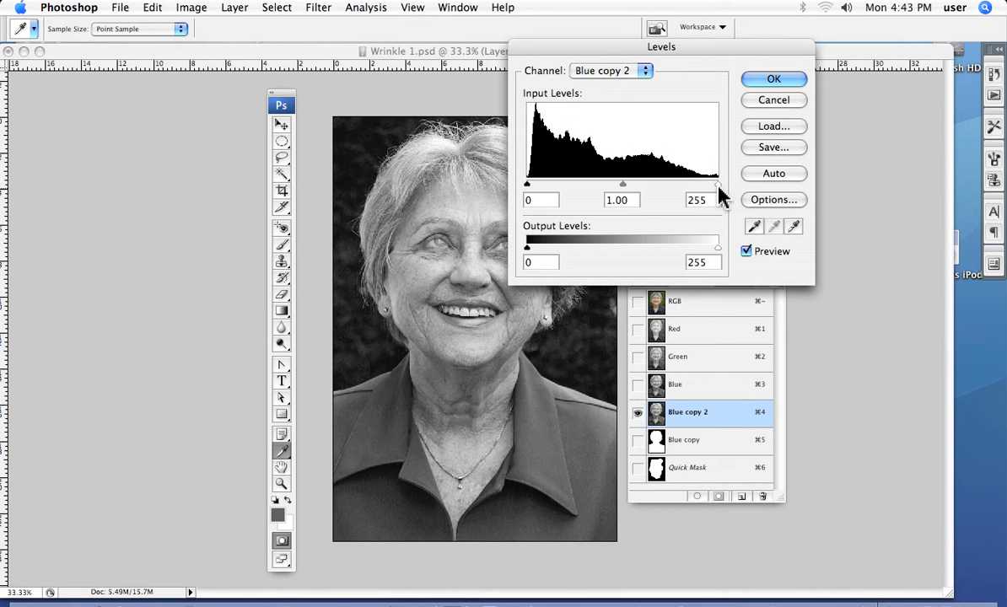
drag(718, 190, 680, 198)
drag(582, 51, 707, 142)
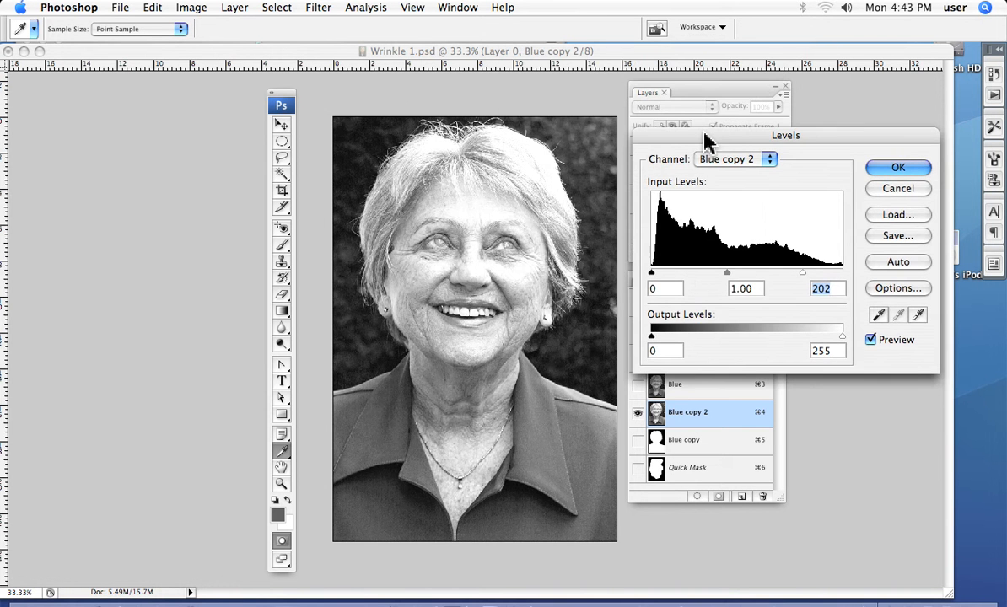
drag(803, 275, 854, 288)
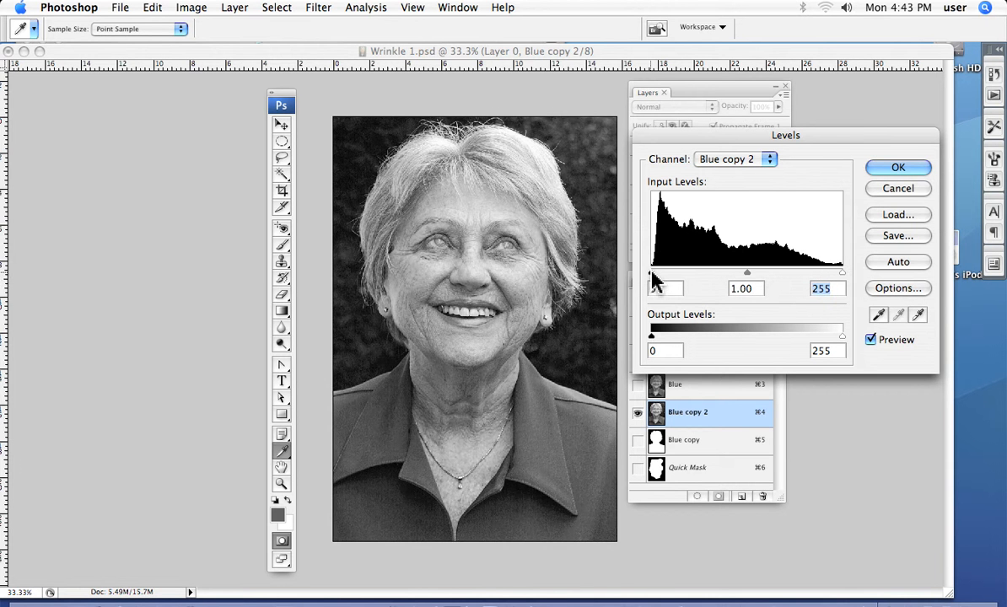
mouse_move(652, 275)
mouse_down()
mouse_move(742, 286)
mouse_move(652, 286)
mouse_up()
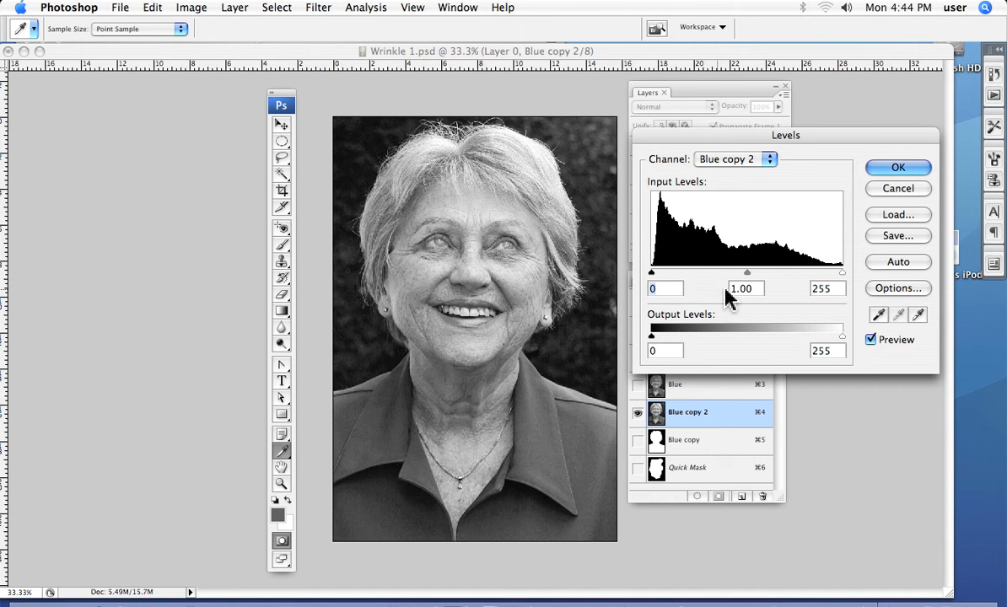
Raise the channel's contrast in Levels with a white input of 163 and a midtone of 0.58.
mouse_move(749, 277)
mouse_down()
mouse_move(690, 283)
mouse_move(787, 289)
mouse_move(732, 286)
mouse_up()
drag(847, 284, 775, 285)
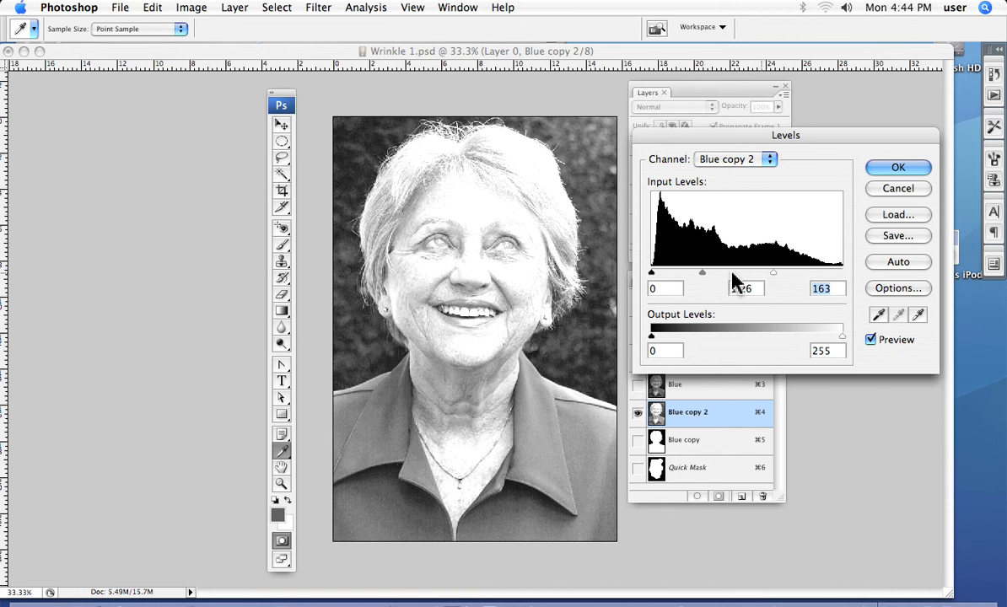
drag(704, 275, 723, 284)
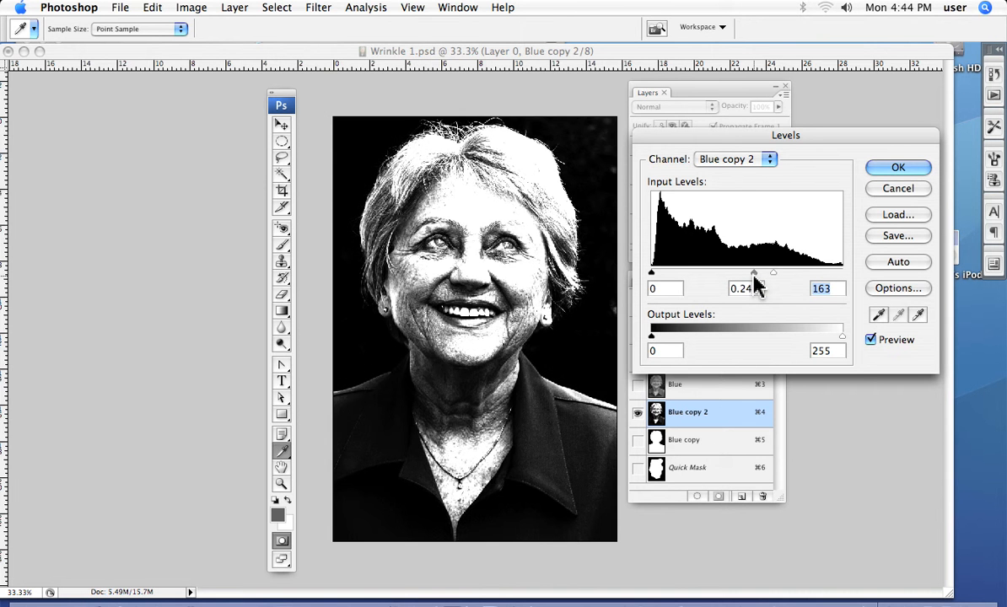
drag(755, 280, 735, 281)
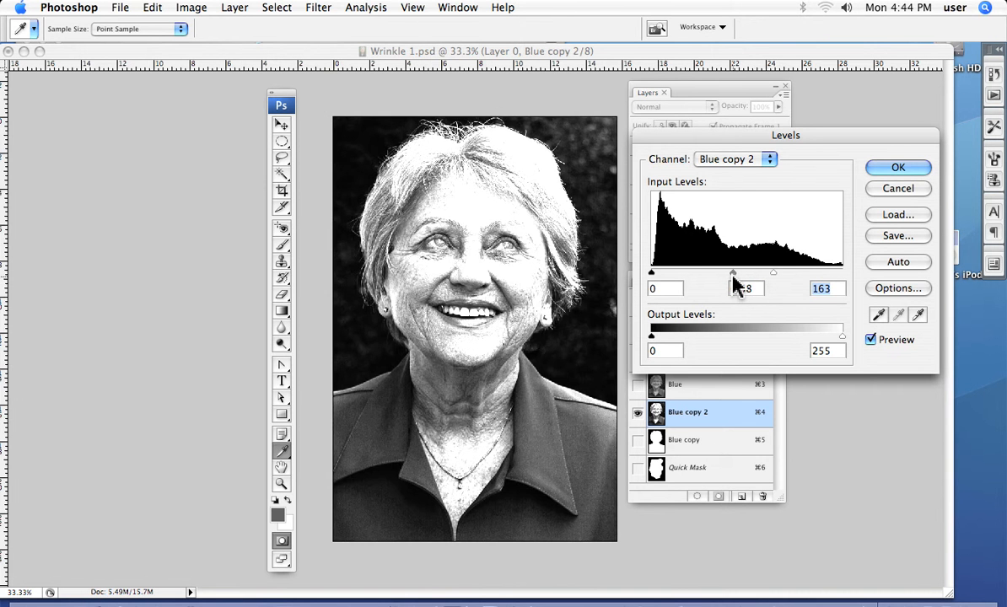
key(shift+Tab)
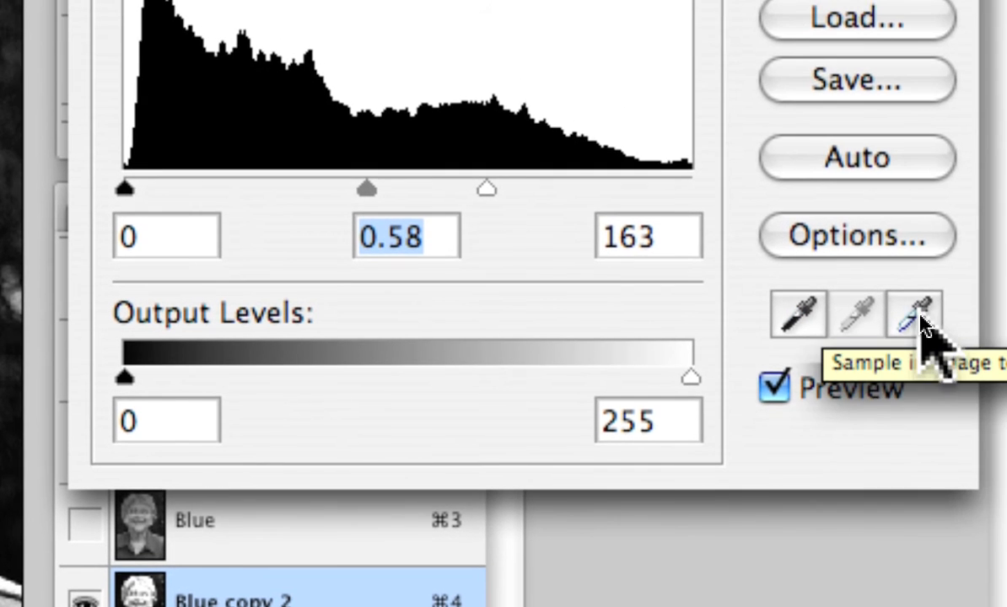
Set the Levels black point by sampling the dark background beside the woman's hair with the black eyedropper.
click(1002, 309)
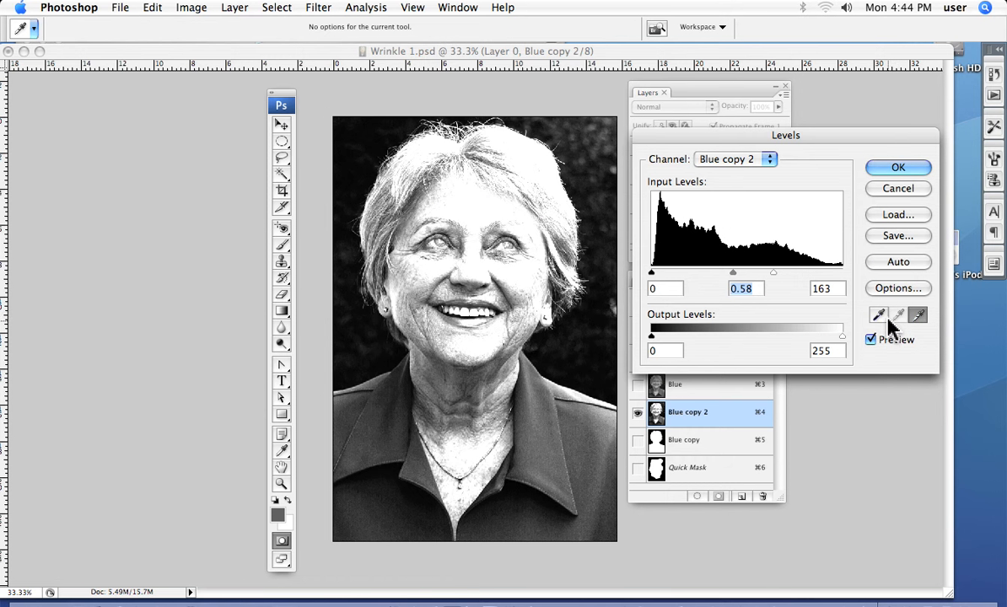
click(880, 317)
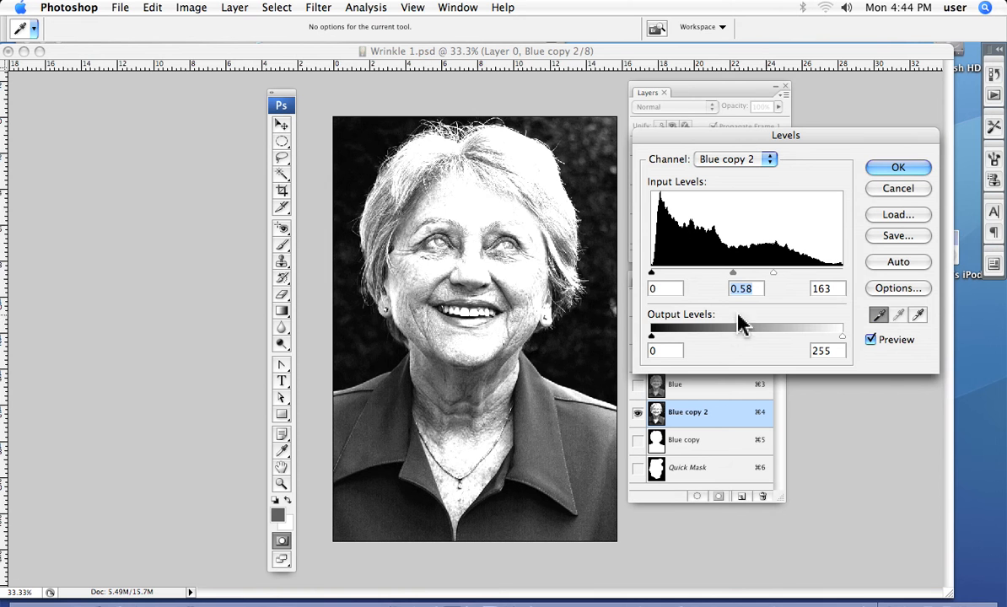
click(591, 178)
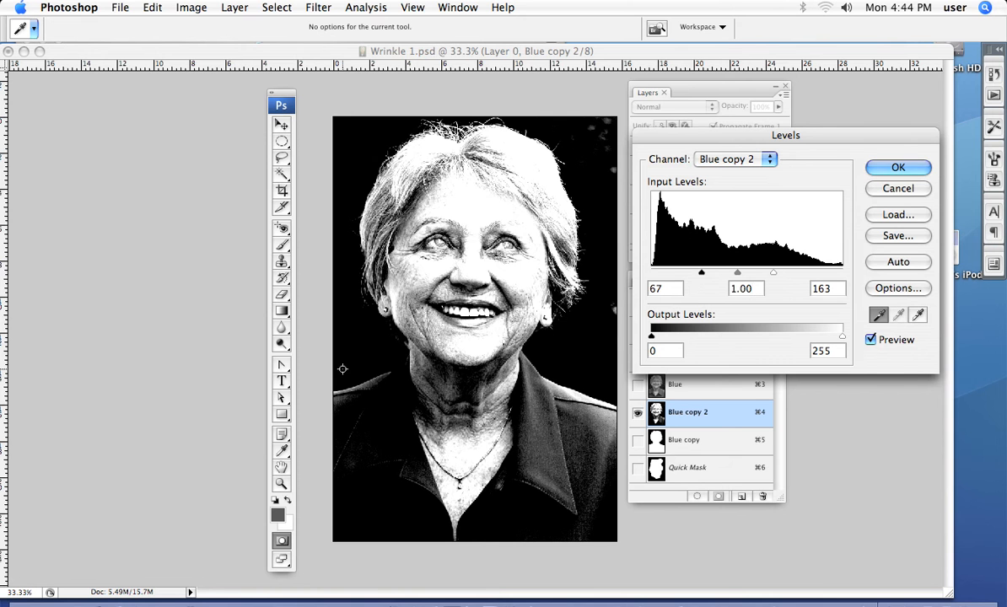
Set the Levels white point by sampling bright skin on the woman's face with the white eyedropper.
click(918, 315)
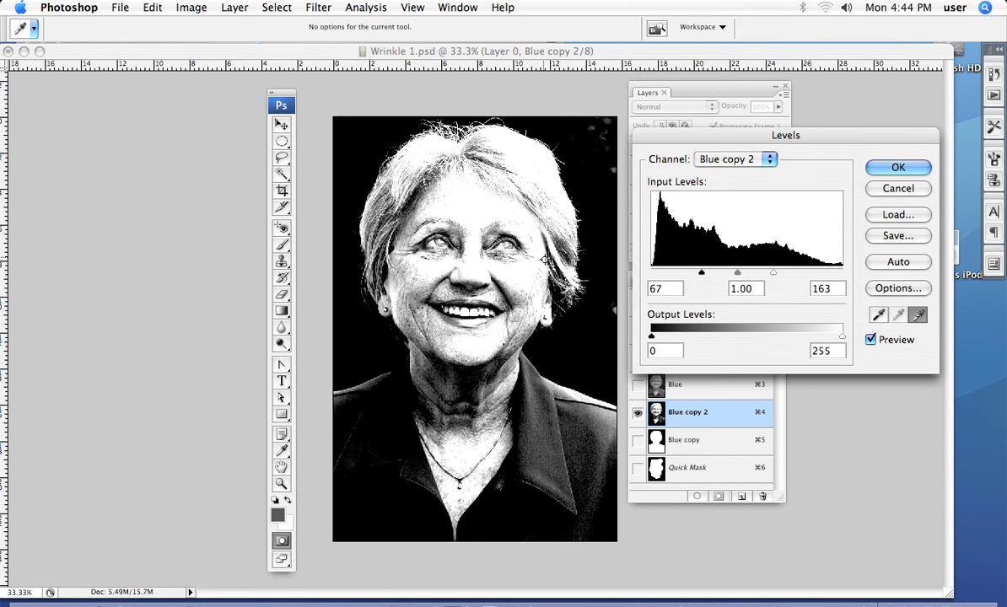
click(522, 284)
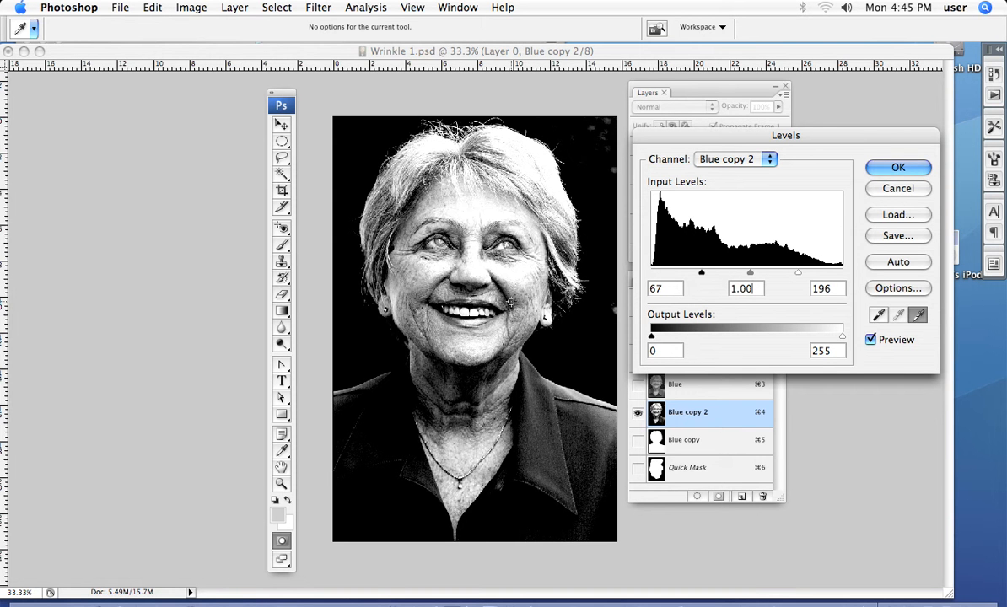
click(511, 299)
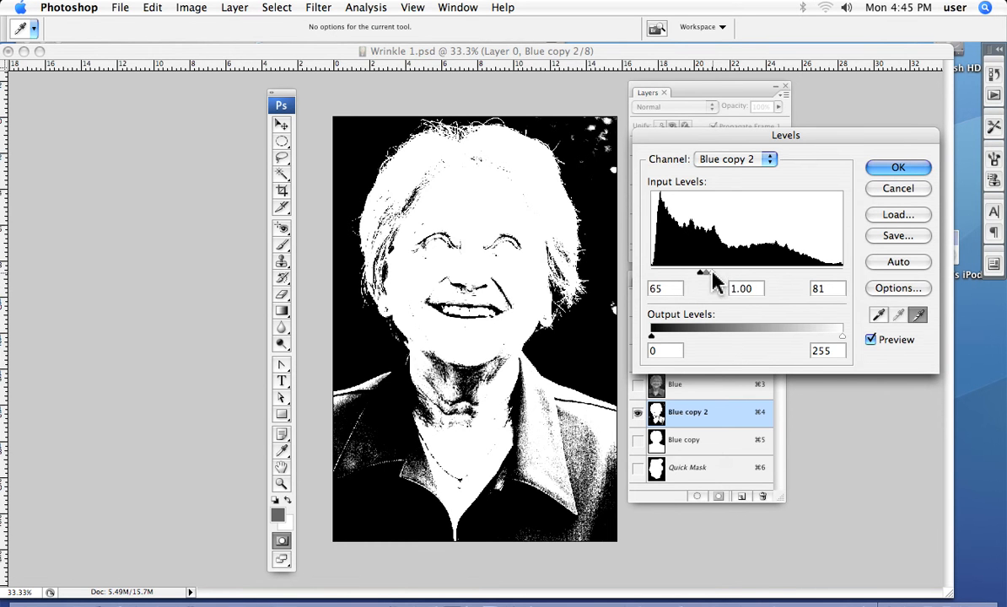
Apply Levels to Blue copy 2 with a black input of 71, midtone 1.00 and white input of 96.
mouse_move(713, 274)
mouse_down()
mouse_move(760, 285)
mouse_move(693, 282)
mouse_move(707, 285)
mouse_up()
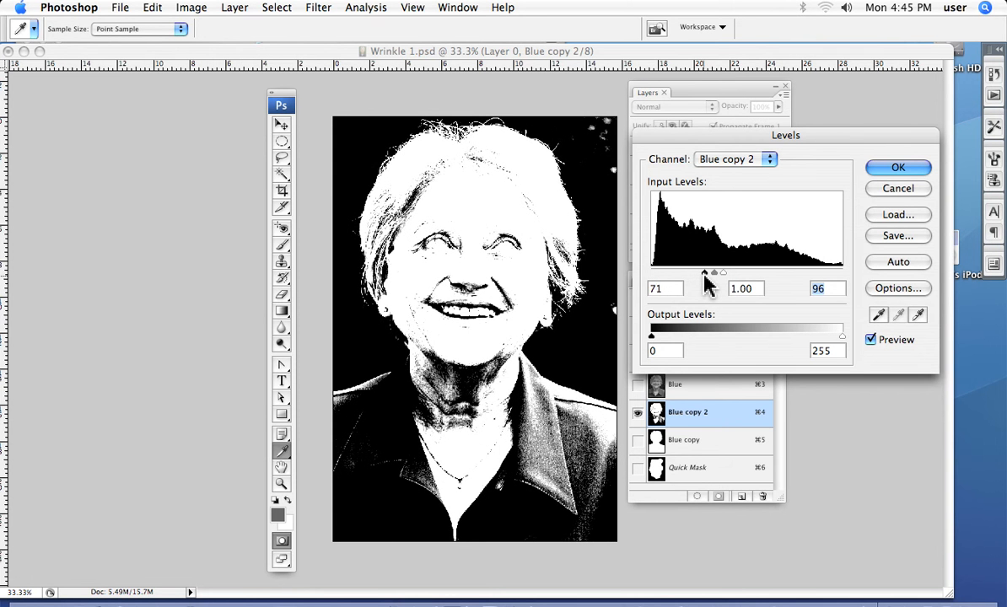
click(899, 168)
key(e)
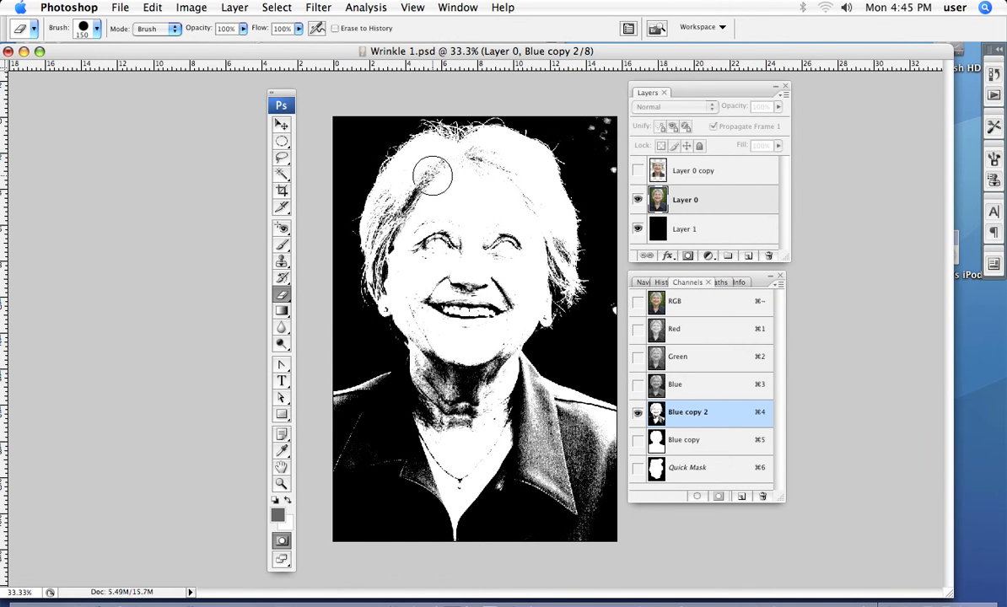
Apply Curves to Blue copy 2 with a point at input 70, output 140 and the white end at input 199, output 255.
click(193, 10)
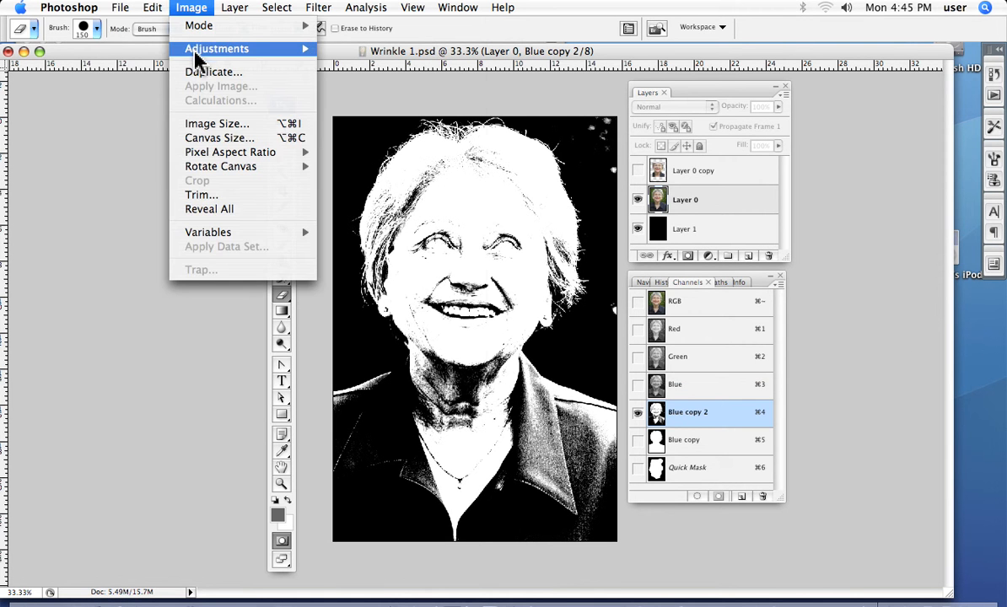
mouse_move(196, 54)
click(349, 108)
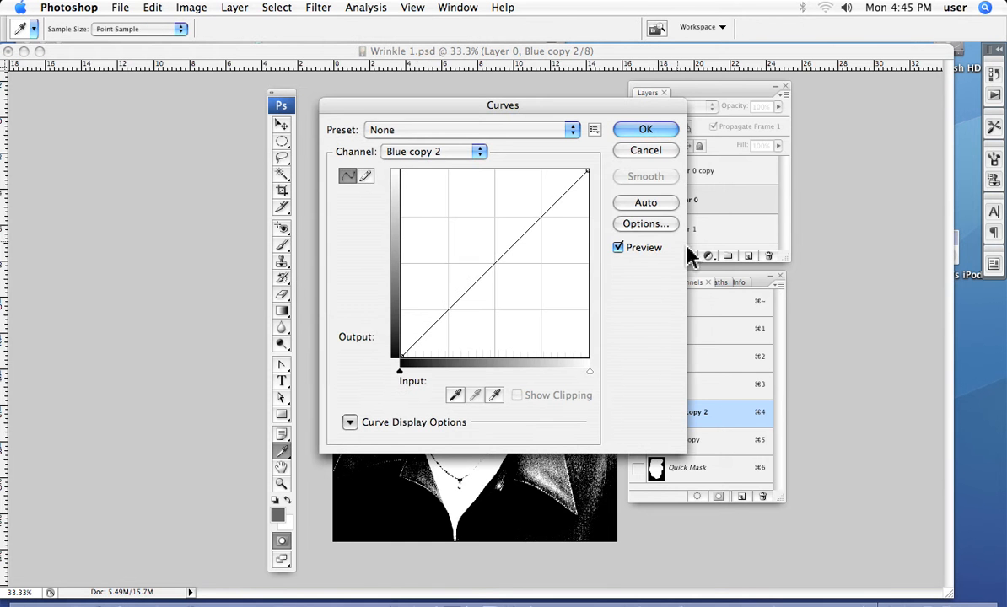
drag(382, 117, 760, 157)
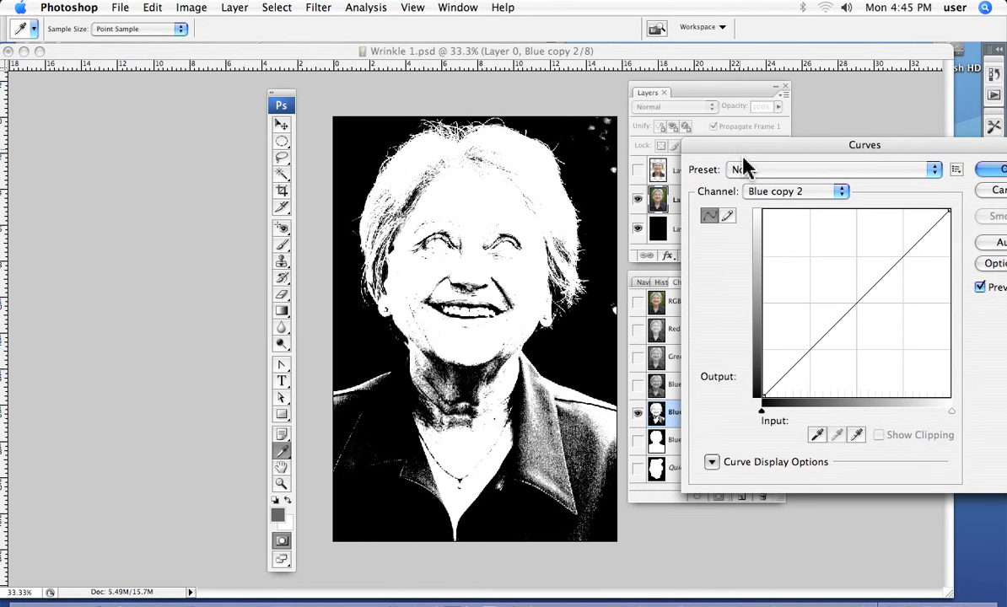
drag(843, 317, 814, 294)
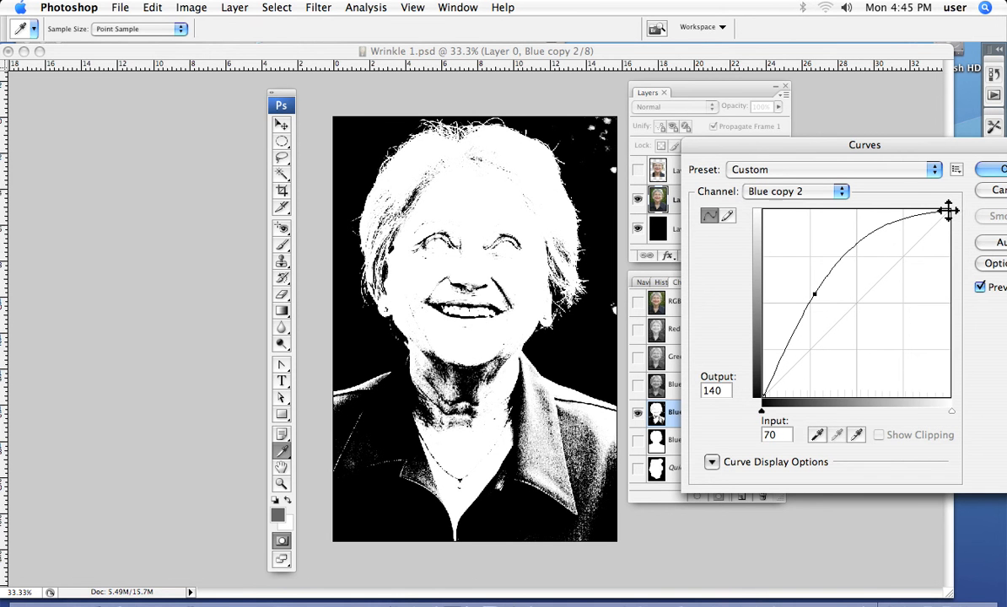
drag(946, 211, 909, 210)
click(999, 174)
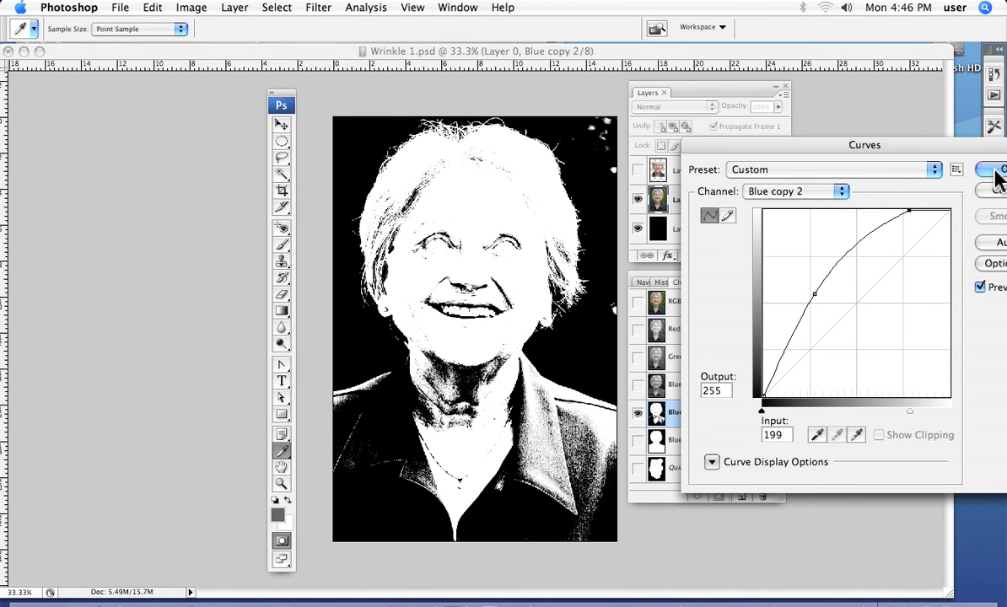
Paint out the white specks in the background beside the woman's head with a black size 50 brush.
drag(426, 187, 465, 169)
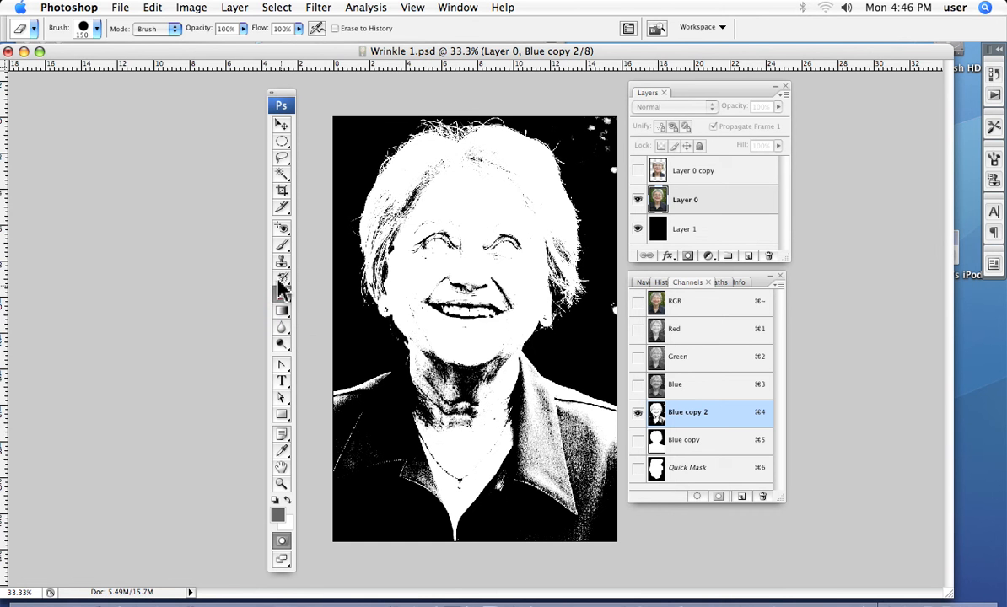
click(281, 246)
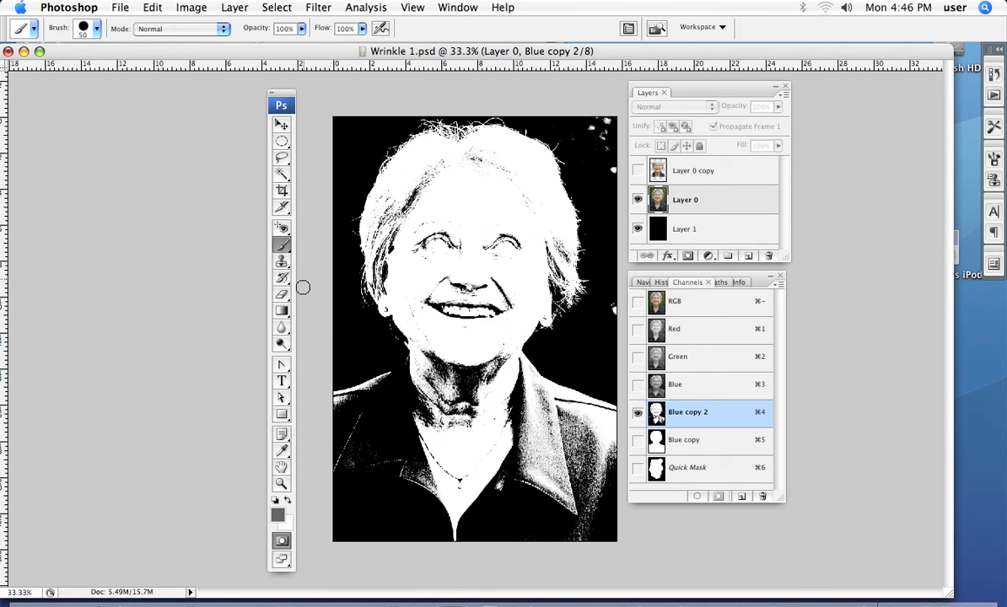
click(276, 500)
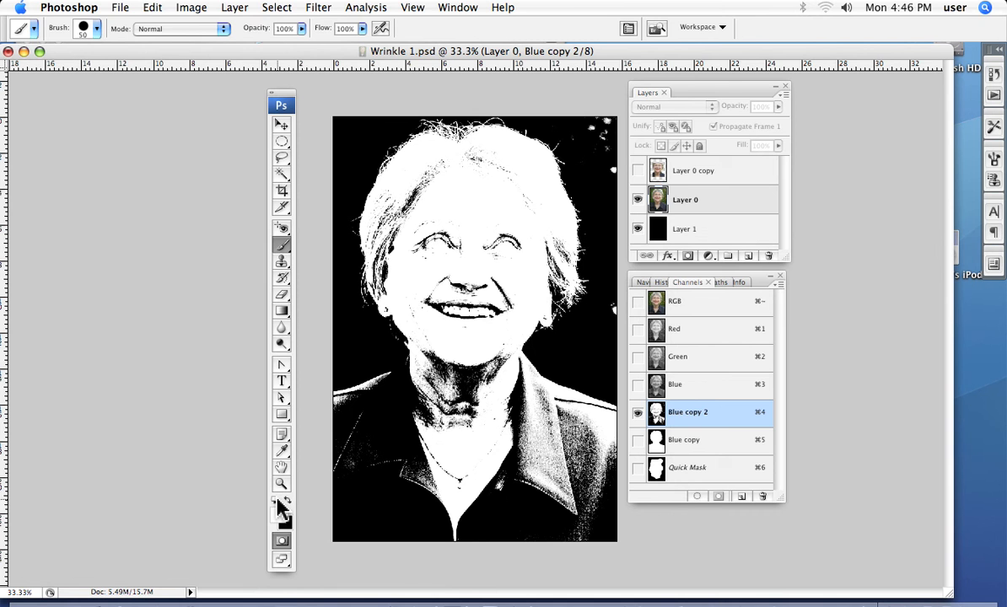
click(288, 500)
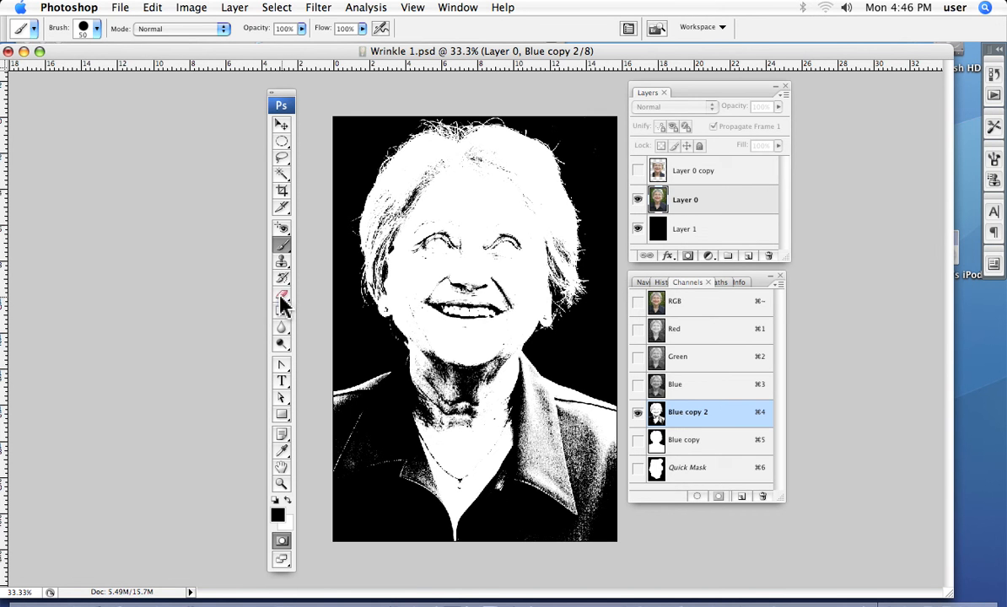
Erase the dark areas of the clothing, neck and facial features to white, checking the mask over the RGB image.
mouse_move(284, 293)
mouse_down()
mouse_move(312, 311)
mouse_move(314, 292)
mouse_up()
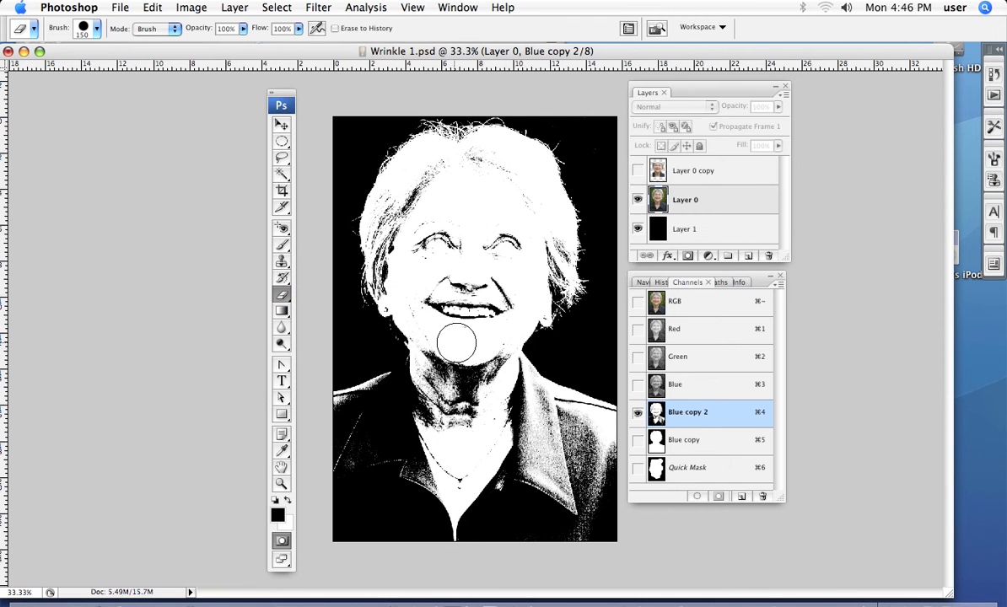
mouse_move(476, 375)
mouse_down()
mouse_move(479, 348)
mouse_move(499, 356)
mouse_move(527, 394)
mouse_move(612, 428)
mouse_move(604, 425)
mouse_move(607, 537)
mouse_move(528, 417)
mouse_move(591, 452)
mouse_move(573, 433)
mouse_move(586, 477)
mouse_move(502, 488)
mouse_move(650, 503)
mouse_move(488, 523)
mouse_move(594, 526)
mouse_move(517, 536)
mouse_move(623, 541)
mouse_move(412, 536)
mouse_move(356, 519)
mouse_move(389, 549)
mouse_move(334, 543)
mouse_move(318, 513)
mouse_move(369, 506)
mouse_move(339, 496)
mouse_move(331, 408)
mouse_move(415, 377)
mouse_move(434, 411)
mouse_move(482, 413)
mouse_move(454, 393)
mouse_move(437, 406)
mouse_move(416, 472)
mouse_move(365, 432)
mouse_move(341, 438)
mouse_move(344, 479)
mouse_move(500, 495)
mouse_move(453, 500)
mouse_up()
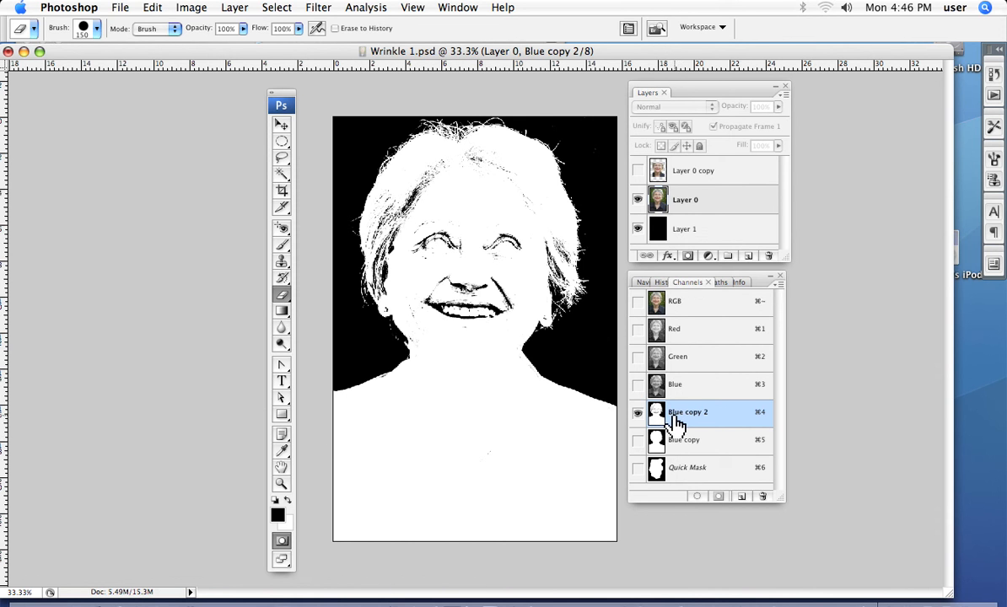
click(638, 302)
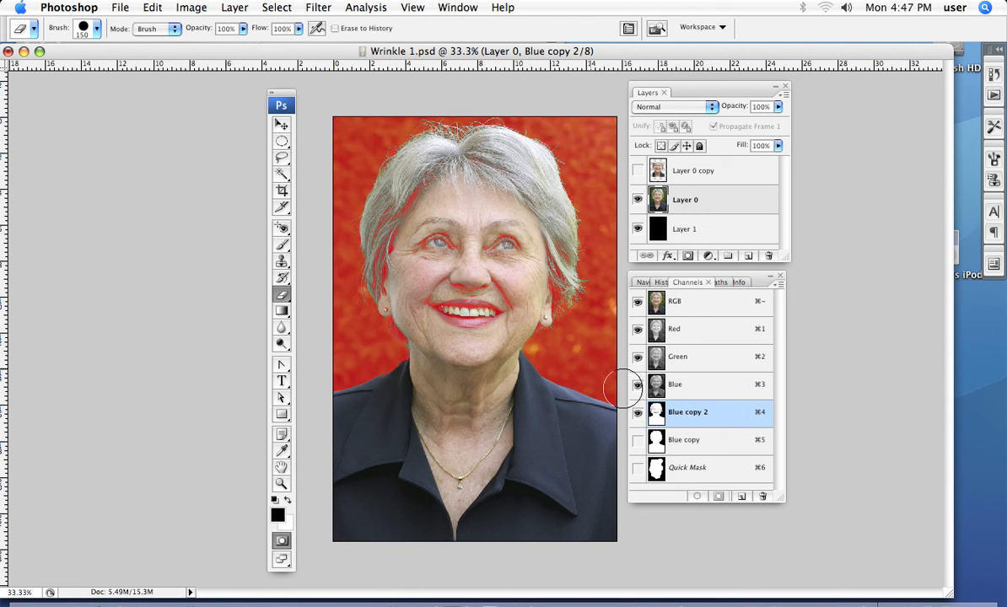
click(638, 302)
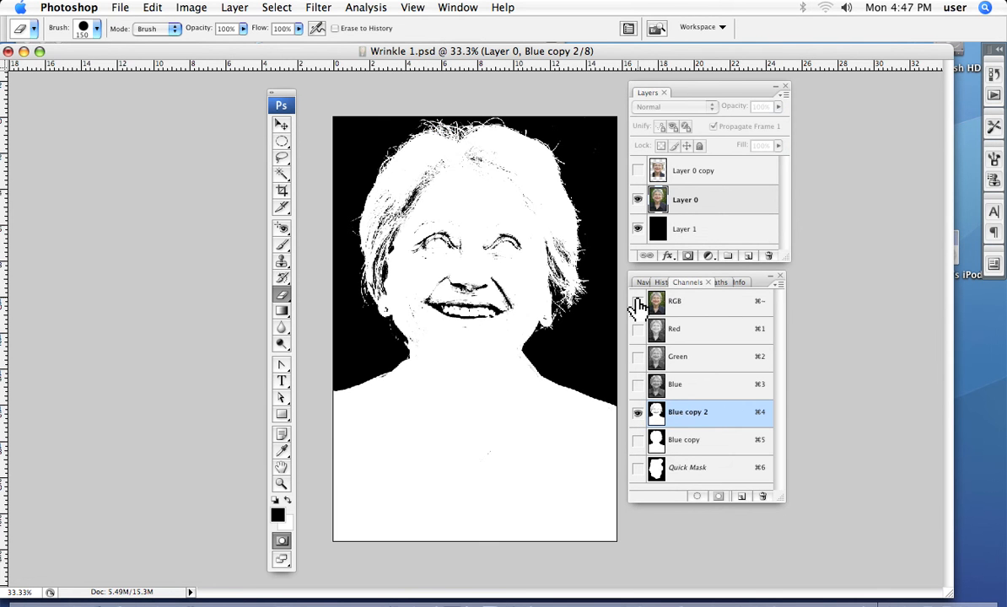
click(637, 302)
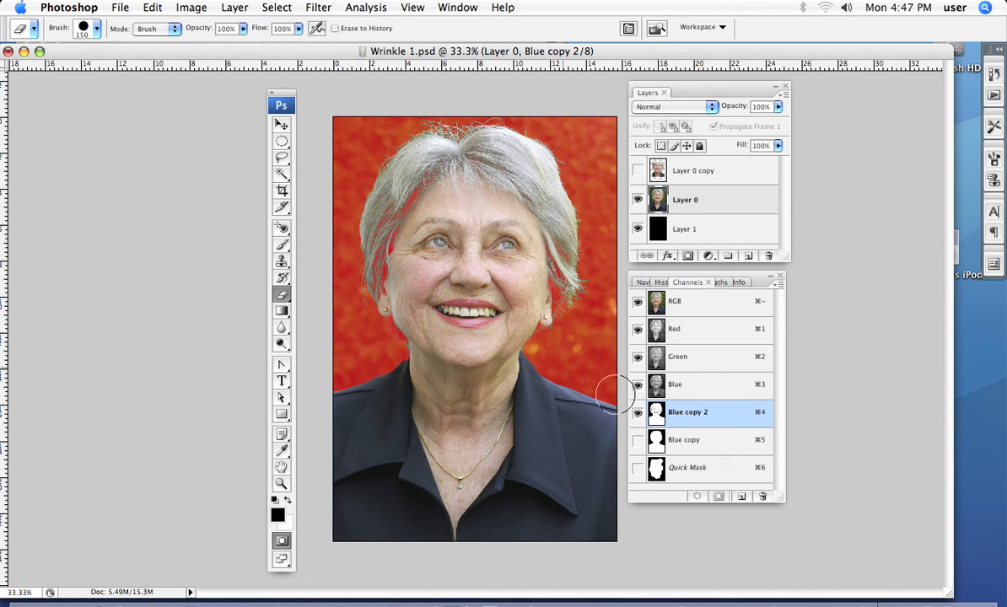
click(637, 302)
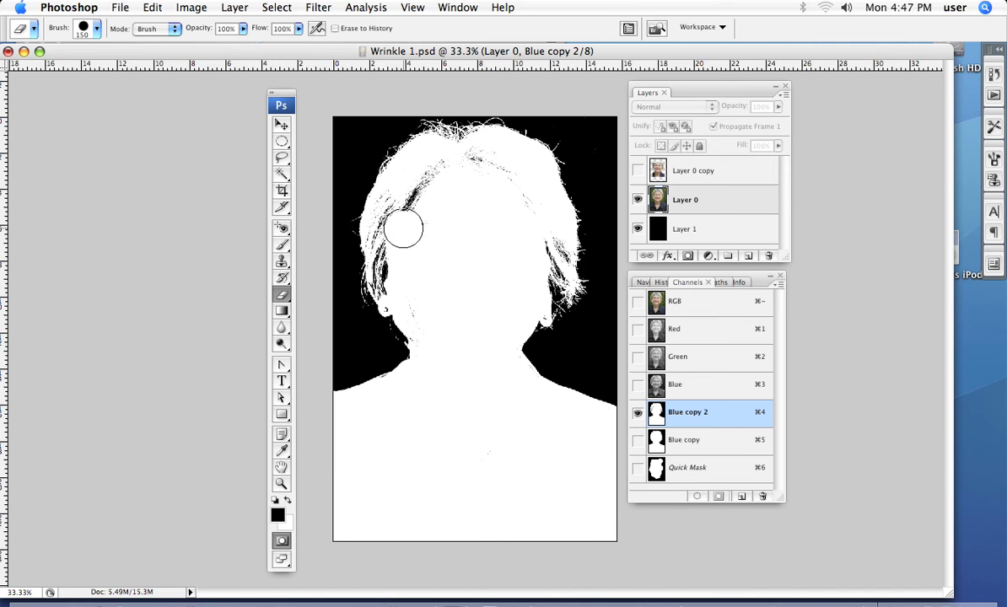
Erase the remaining dark patches inside the woman's hair to white, preserving the fine strands along the outer edge.
mouse_move(395, 203)
mouse_down()
mouse_move(378, 231)
mouse_move(386, 276)
mouse_move(409, 292)
mouse_move(432, 338)
mouse_up()
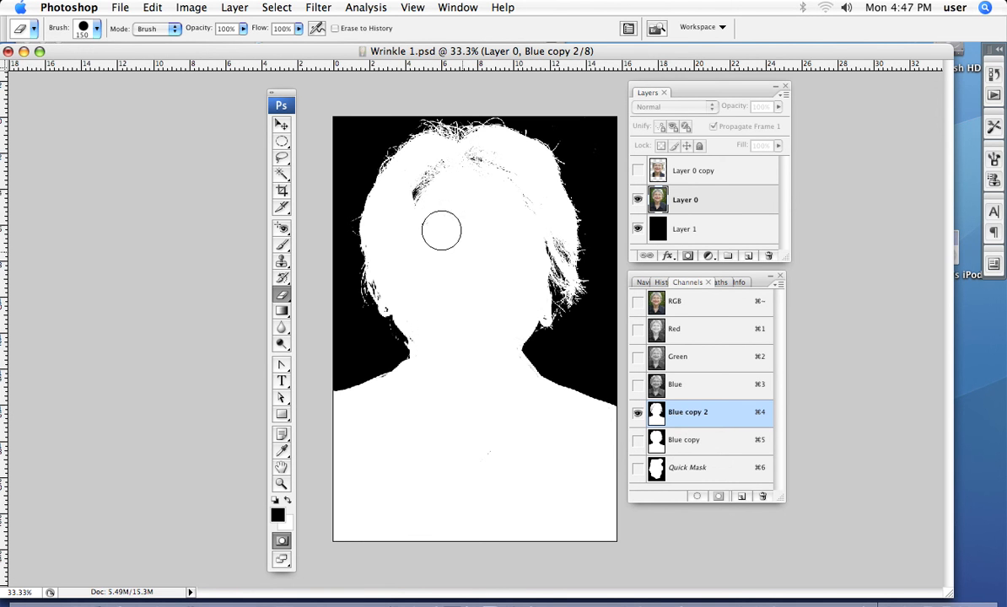
drag(411, 208, 430, 178)
mouse_move(481, 159)
mouse_down()
mouse_move(496, 203)
mouse_move(553, 245)
mouse_move(550, 293)
mouse_up()
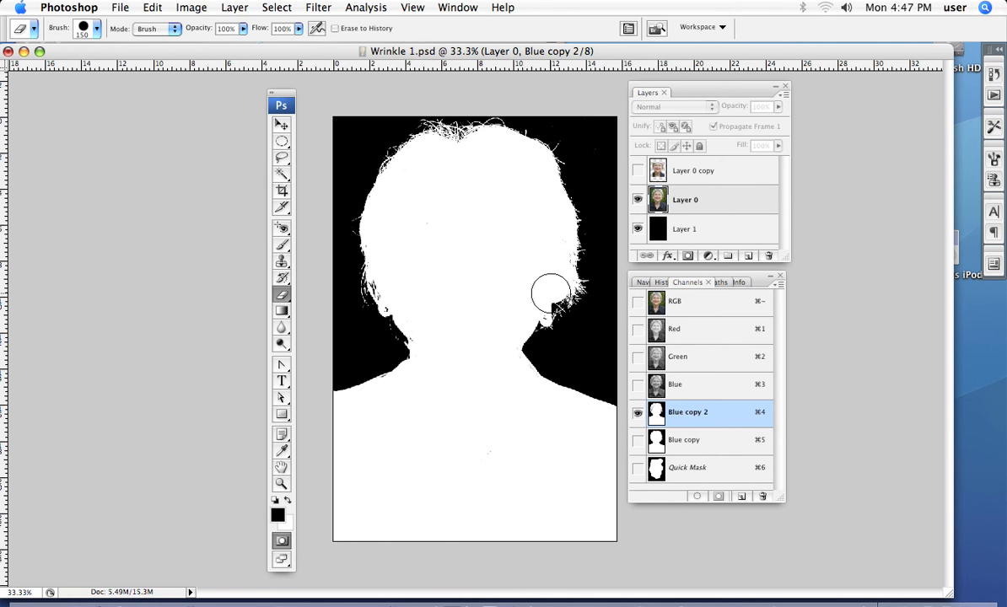
drag(389, 278, 398, 295)
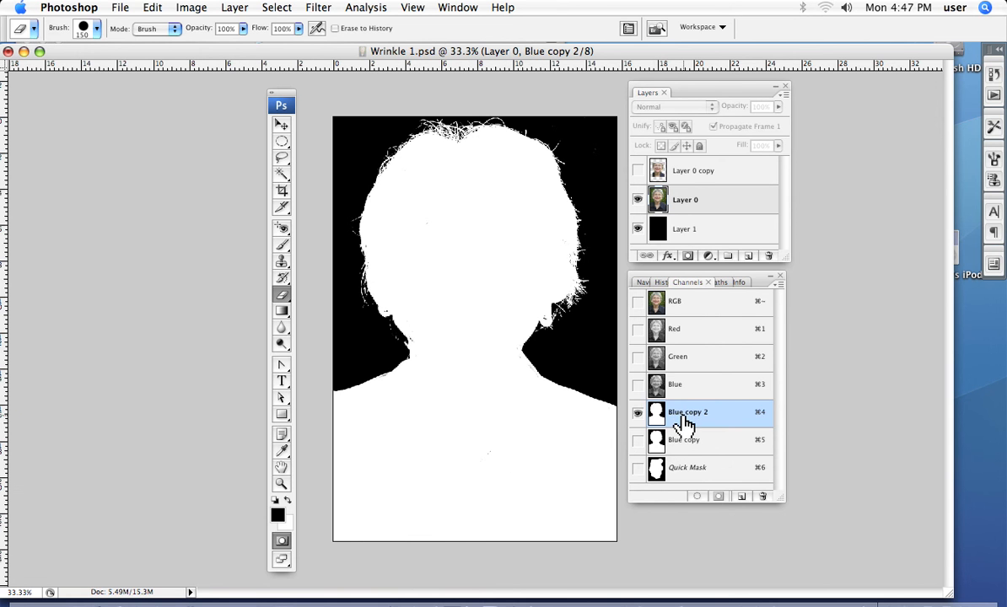
Load the Blue copy 2 mask as a selection, check it on the RGB image with the mask hidden, and deselect.
drag(685, 420, 697, 497)
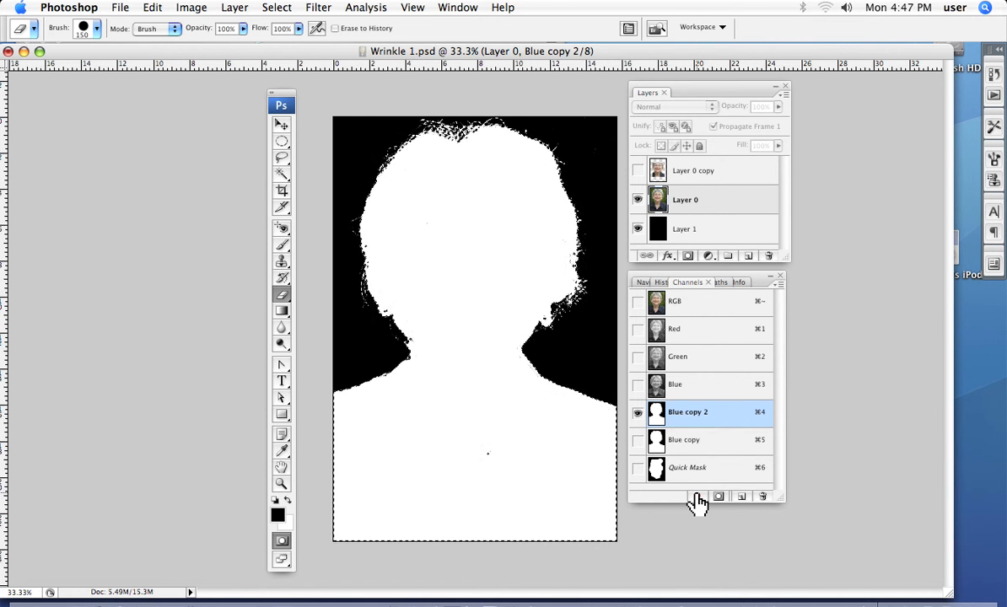
click(638, 302)
click(638, 414)
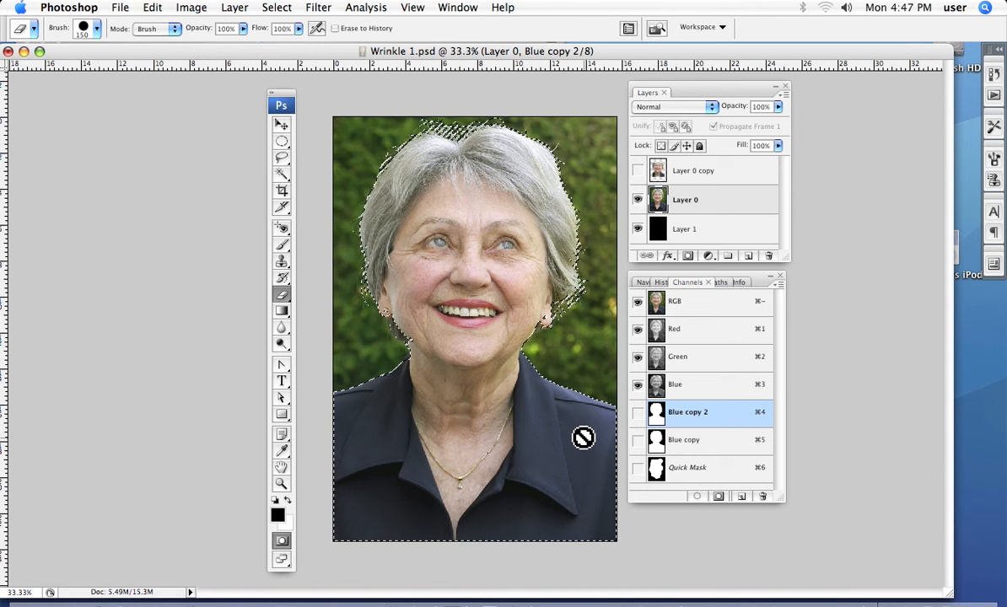
key(super+d)
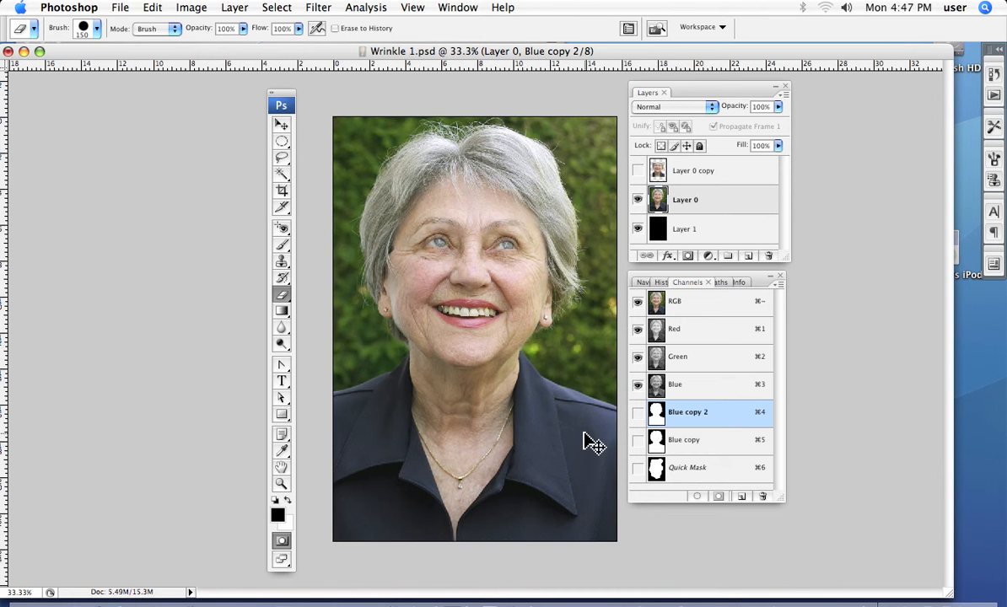
Inspect the Blue copy mask over the photo and by itself, then make the RGB composite active with only Layer 0 visible.
click(636, 442)
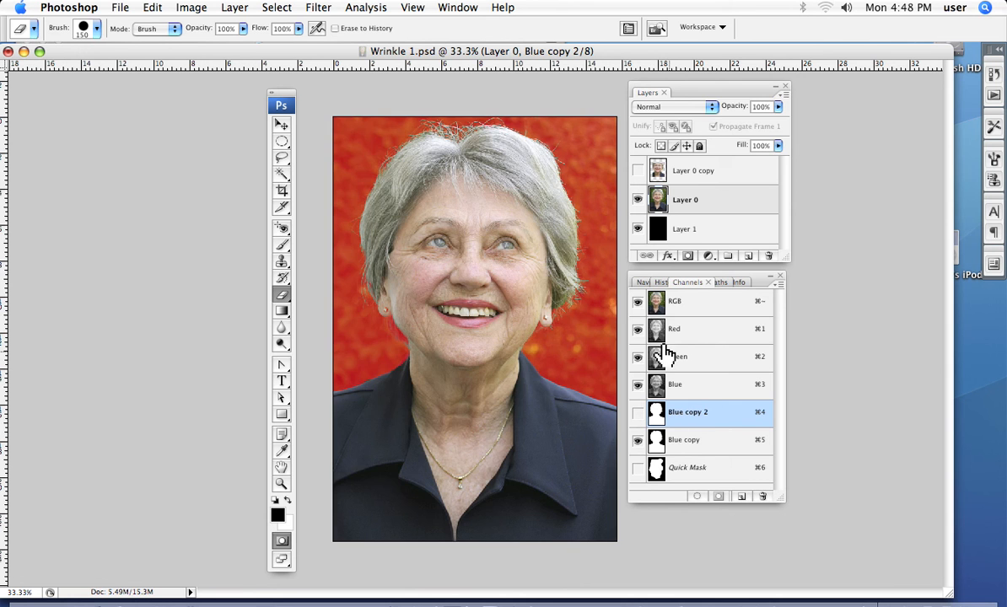
click(637, 303)
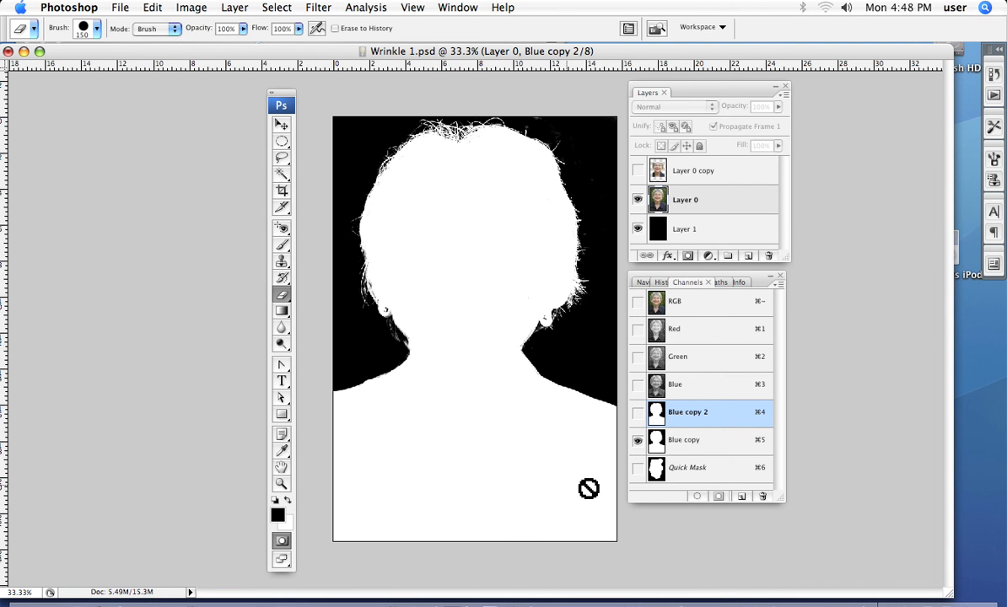
click(692, 305)
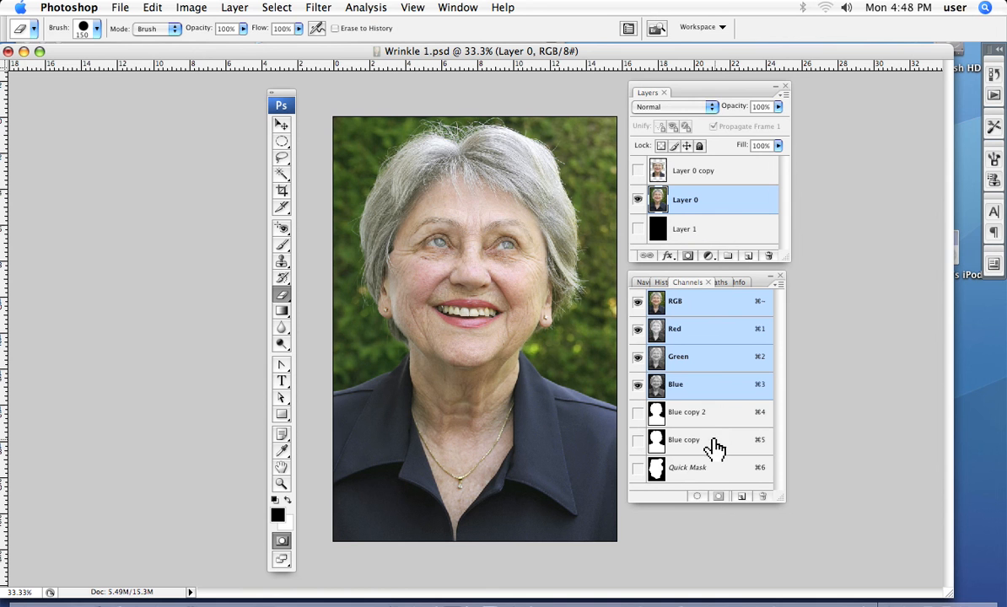
Load the Blue copy mask as a selection and invert it to select the background, displaying Blue copy 2 alone.
drag(707, 447, 698, 496)
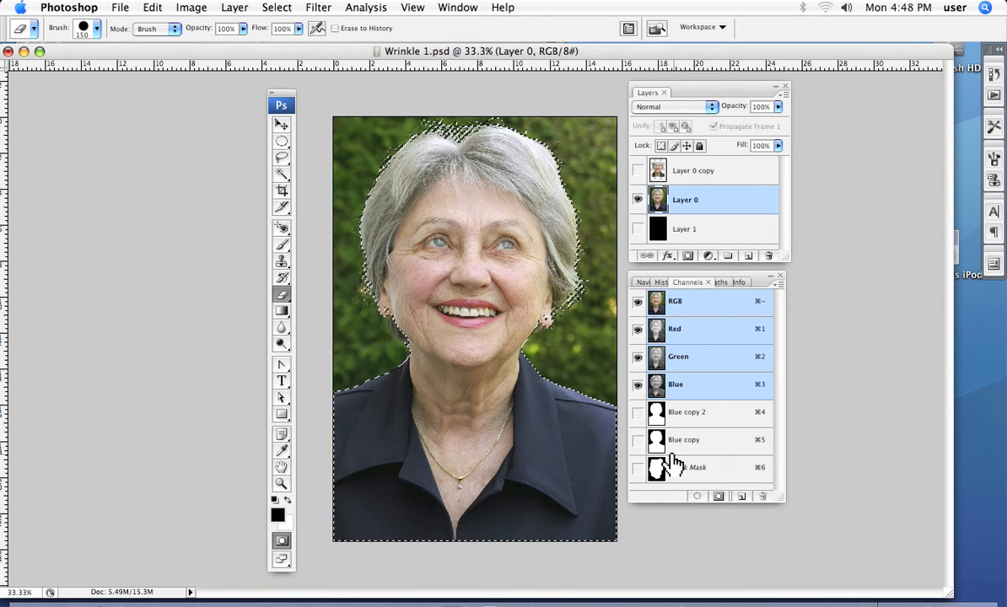
click(638, 412)
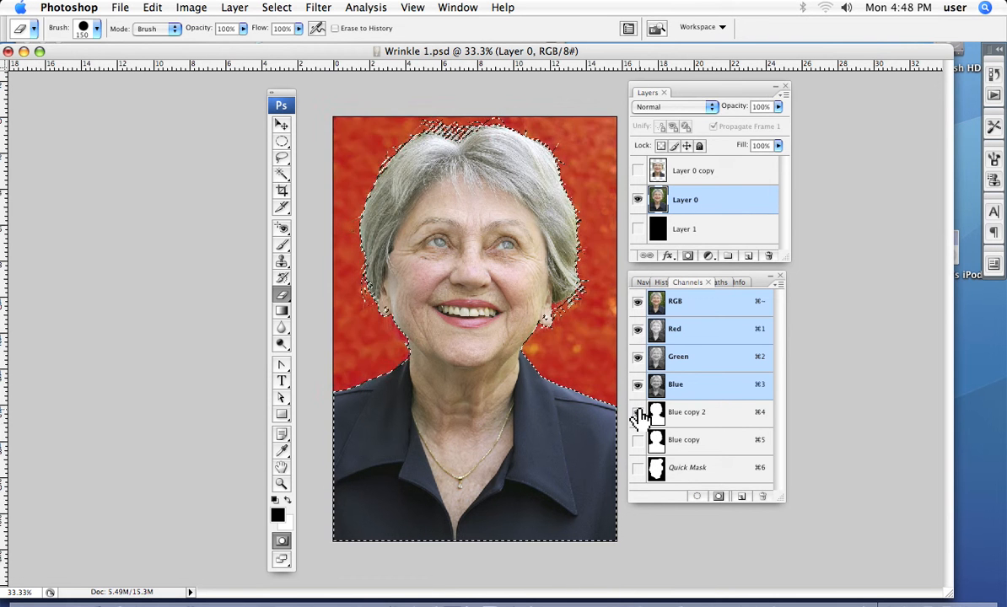
click(637, 304)
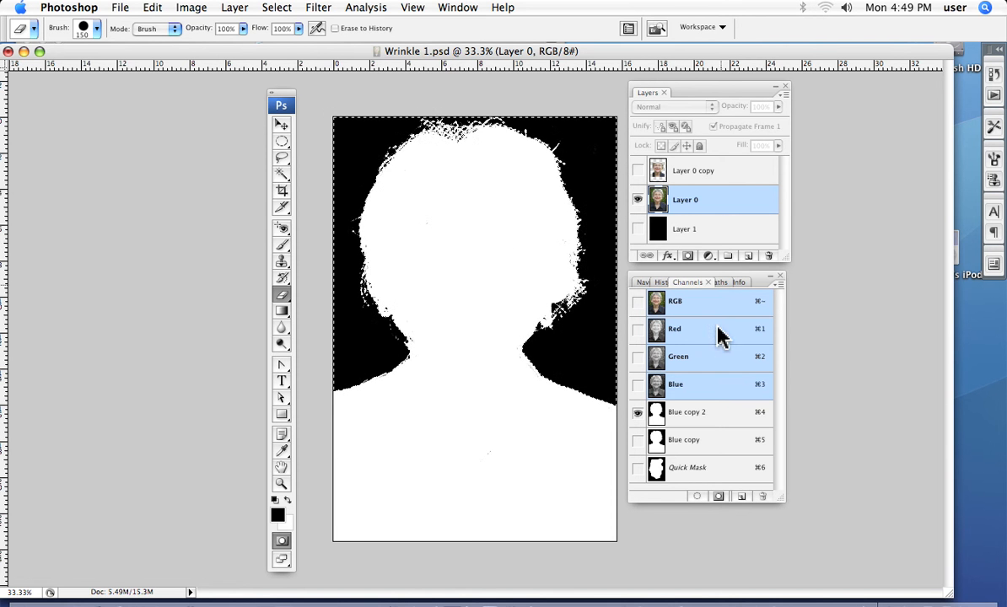
Show the RGB image without the Blue copy 2 overlay and delete the selected background from Layer 0.
click(639, 302)
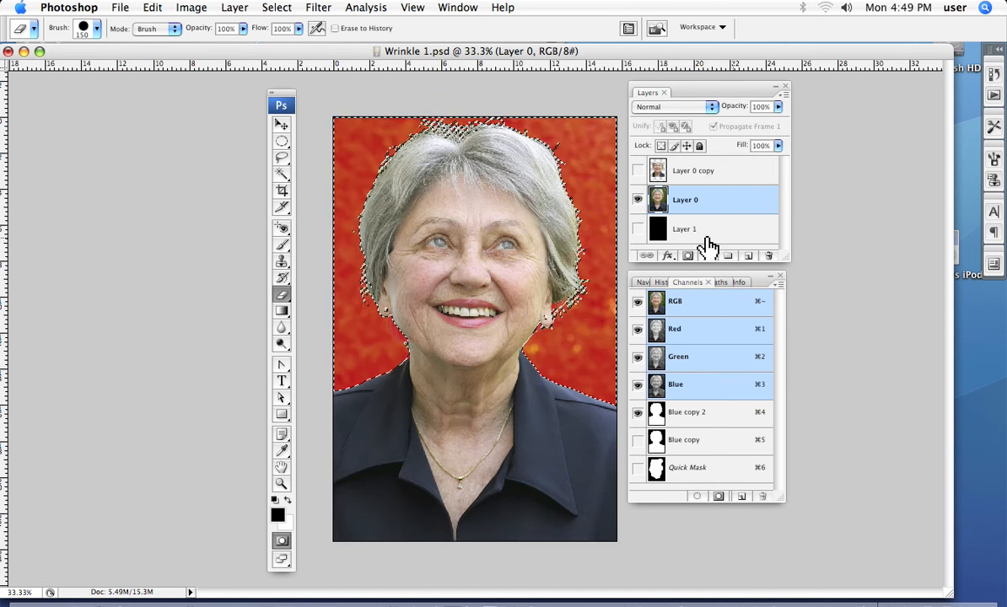
click(638, 413)
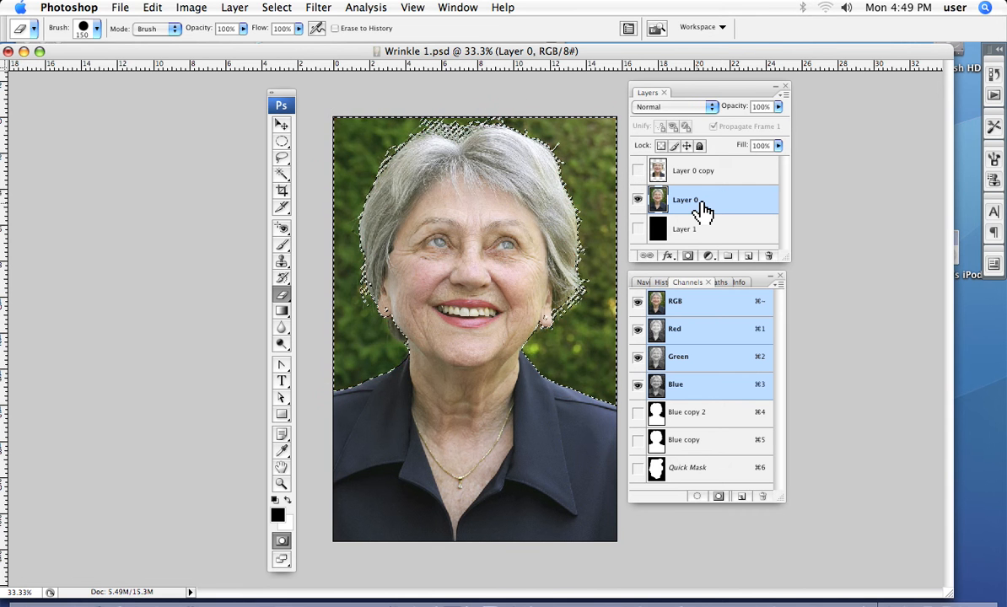
key(Delete)
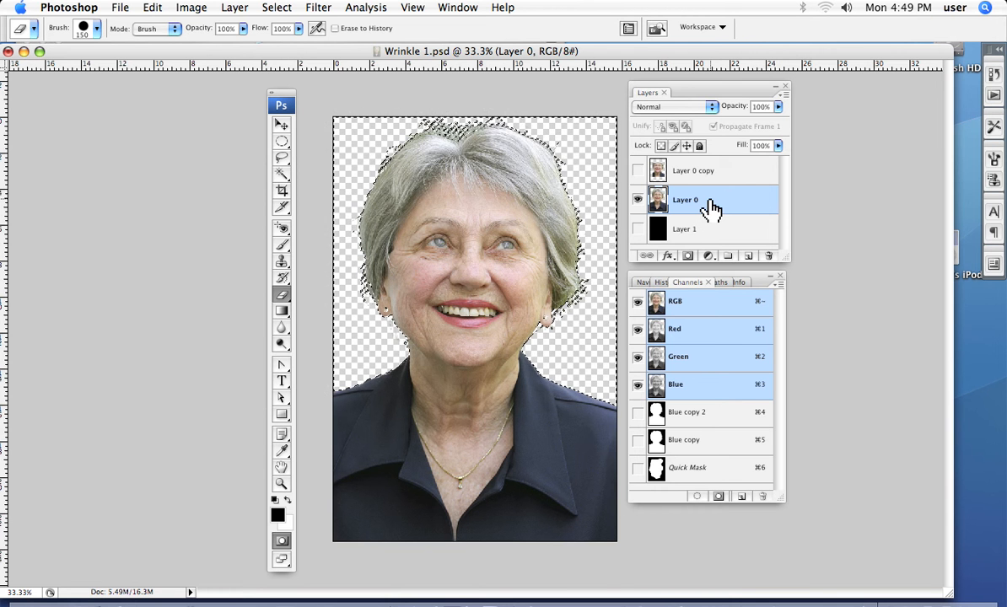
Deselect the background and show the black Layer 1 behind the cut-out woman on Layer 0.
key(super+d)
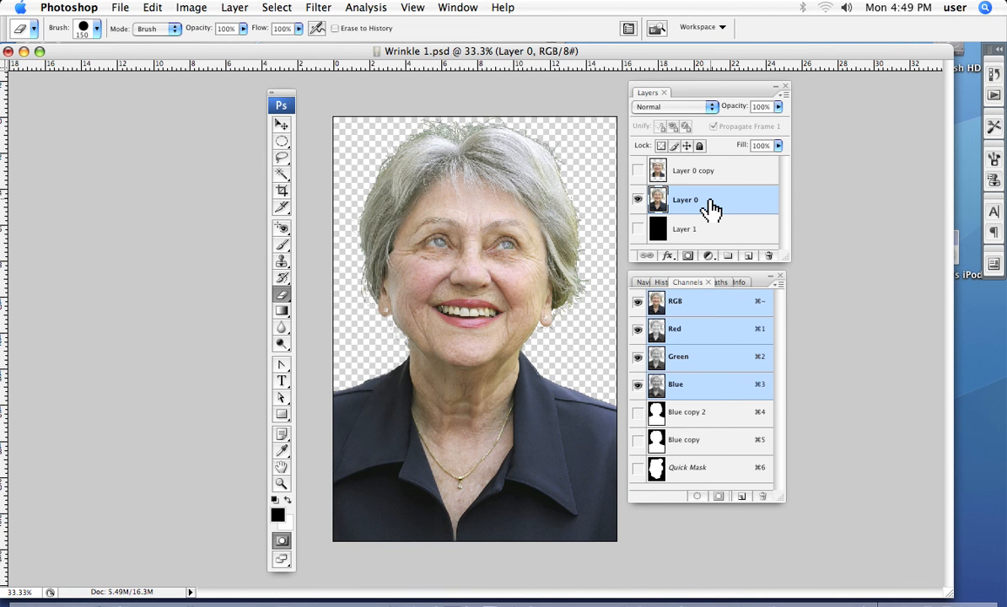
right_click(637, 236)
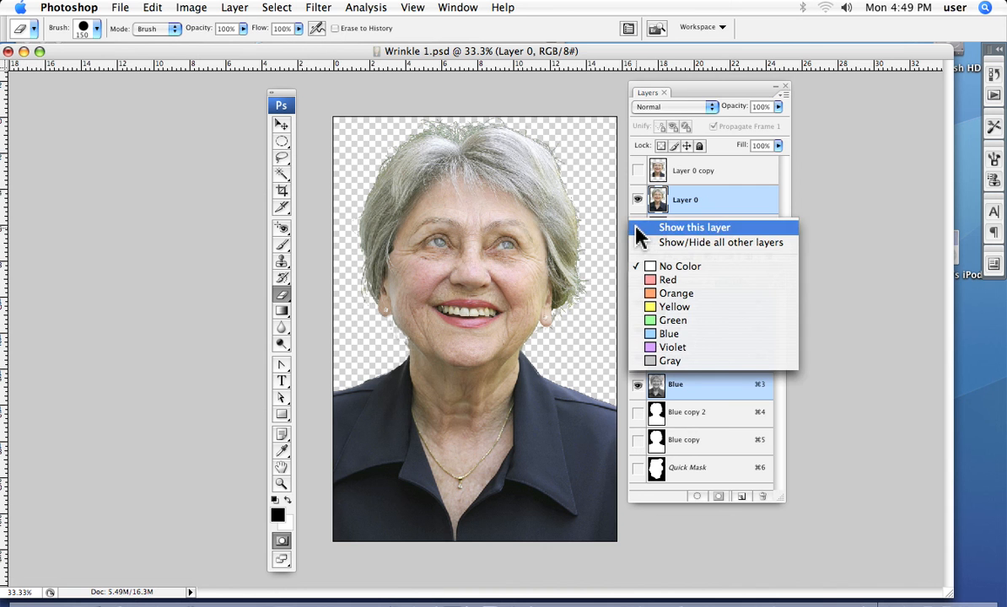
click(637, 179)
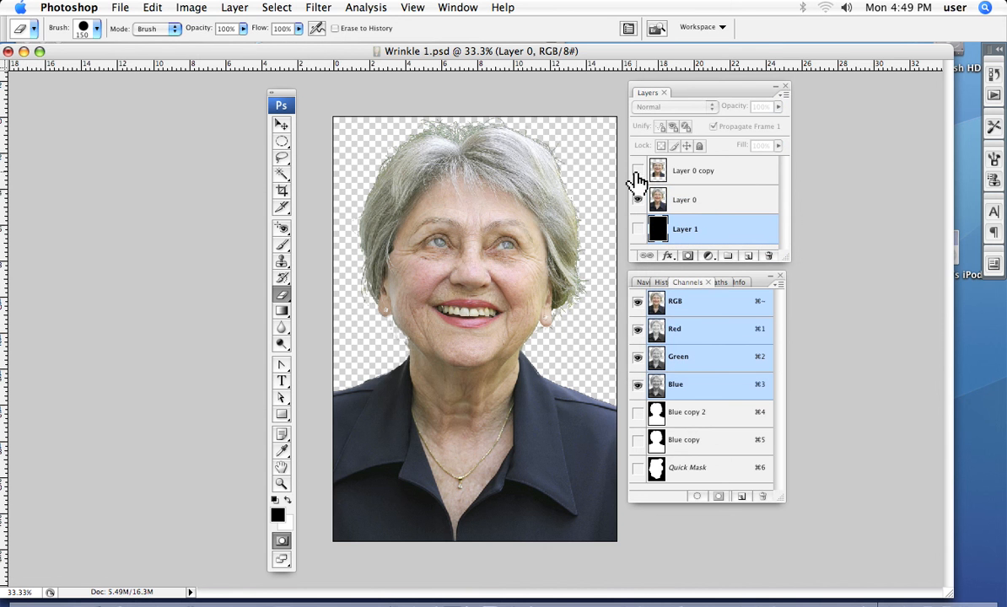
click(638, 231)
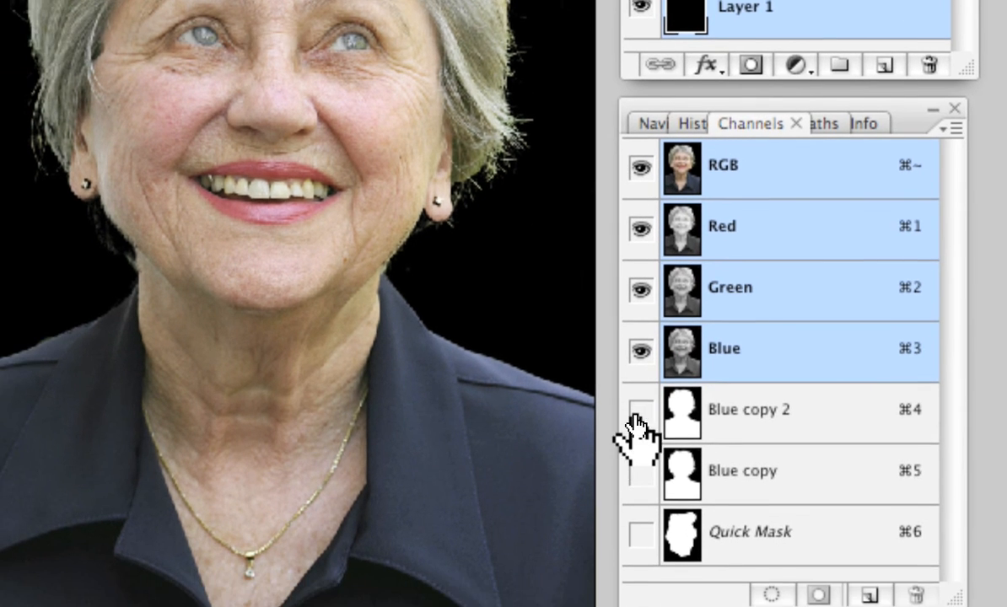
Overlay the Blue copy 2 mask on the cut-out, then hide the RGB composite to inspect the mask alone.
click(633, 557)
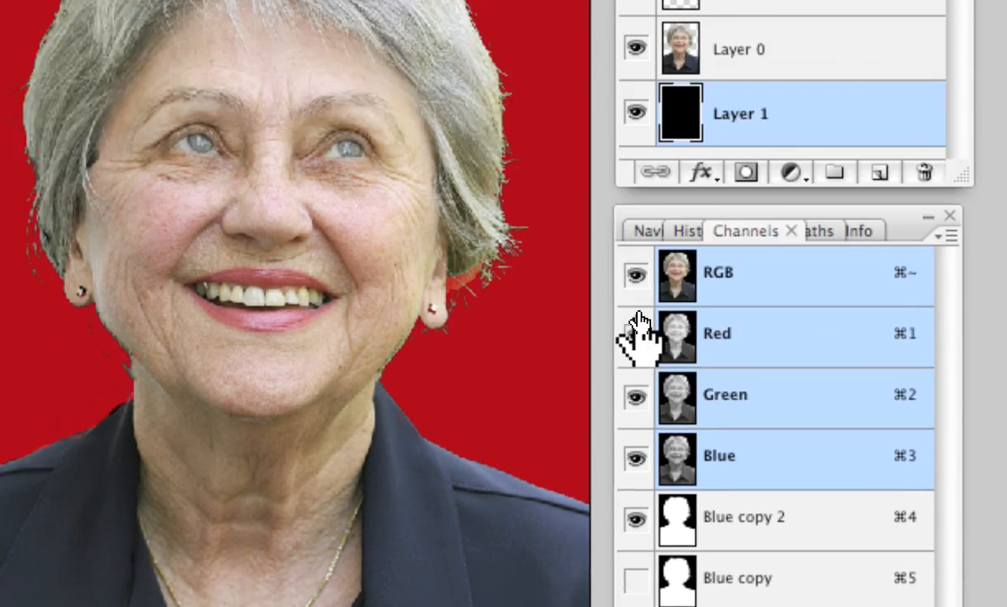
click(640, 314)
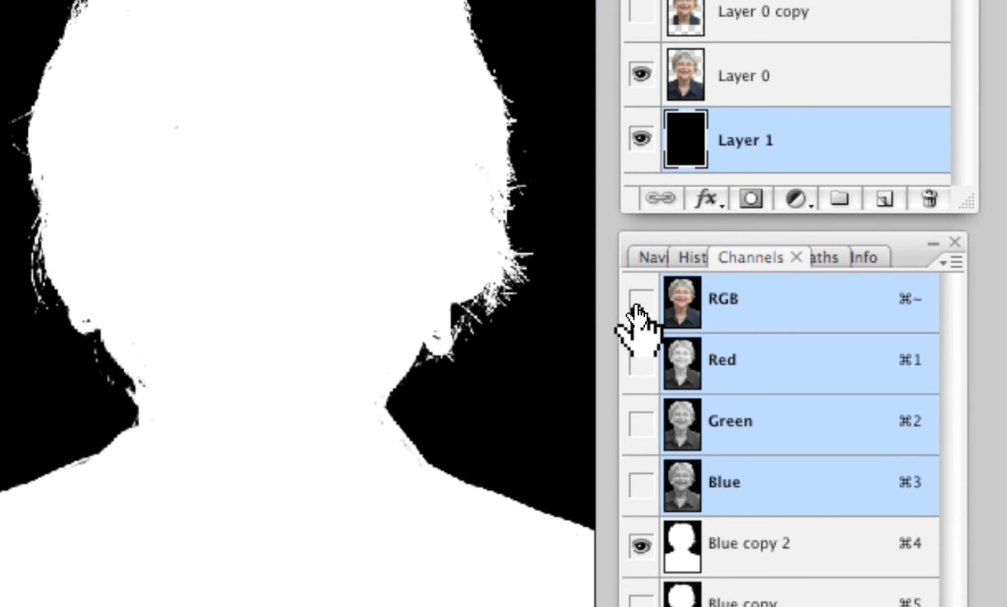